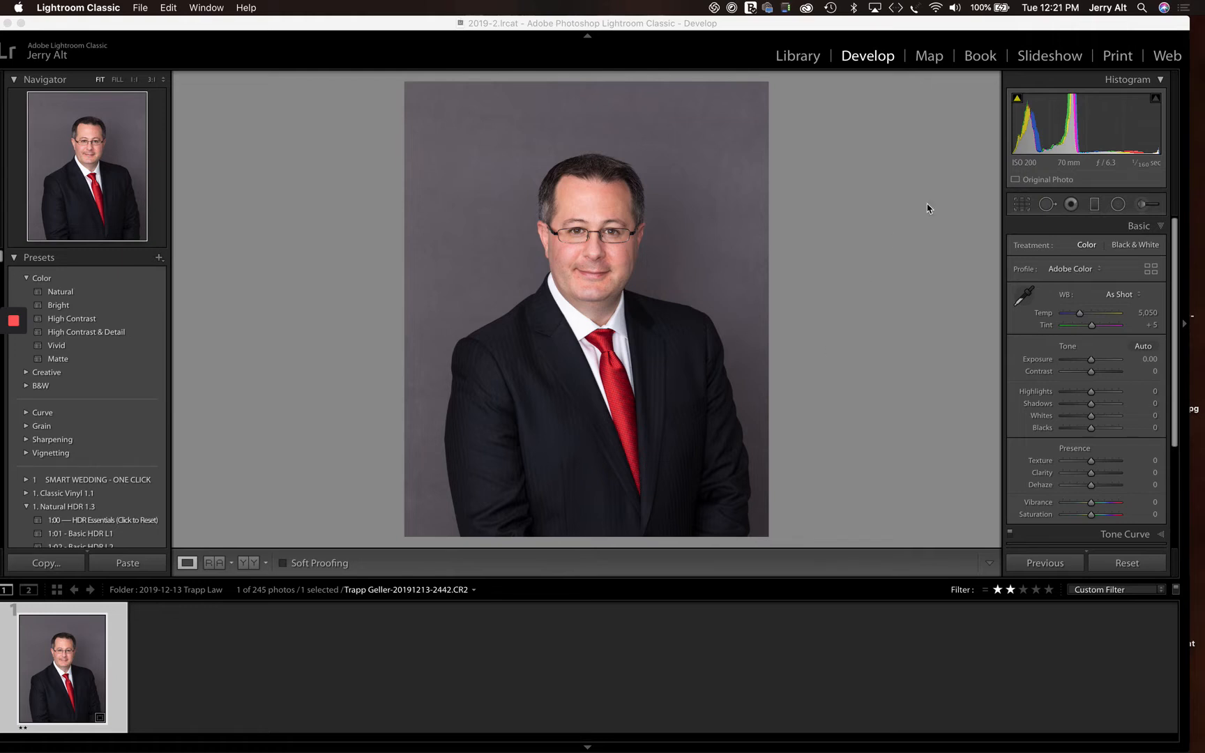
Step: Change the portrait's crop aspect ratio to Original
left_click(1023, 206)
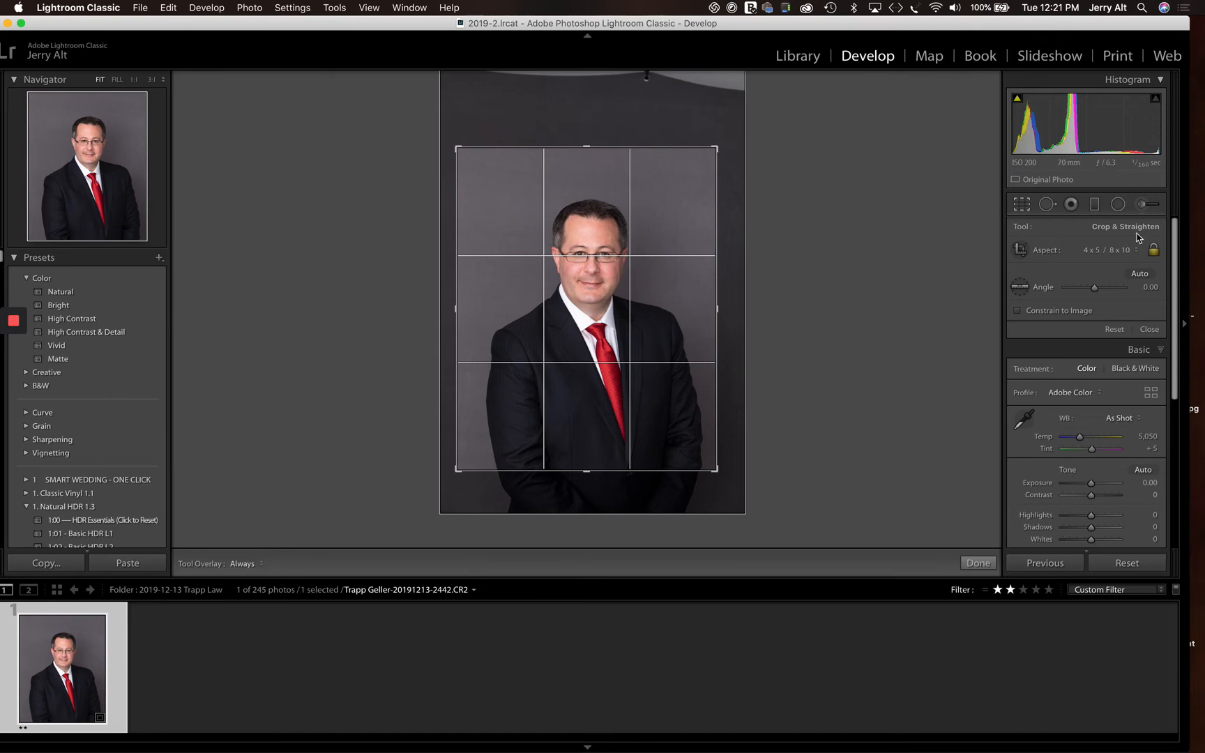
left_click(1119, 253)
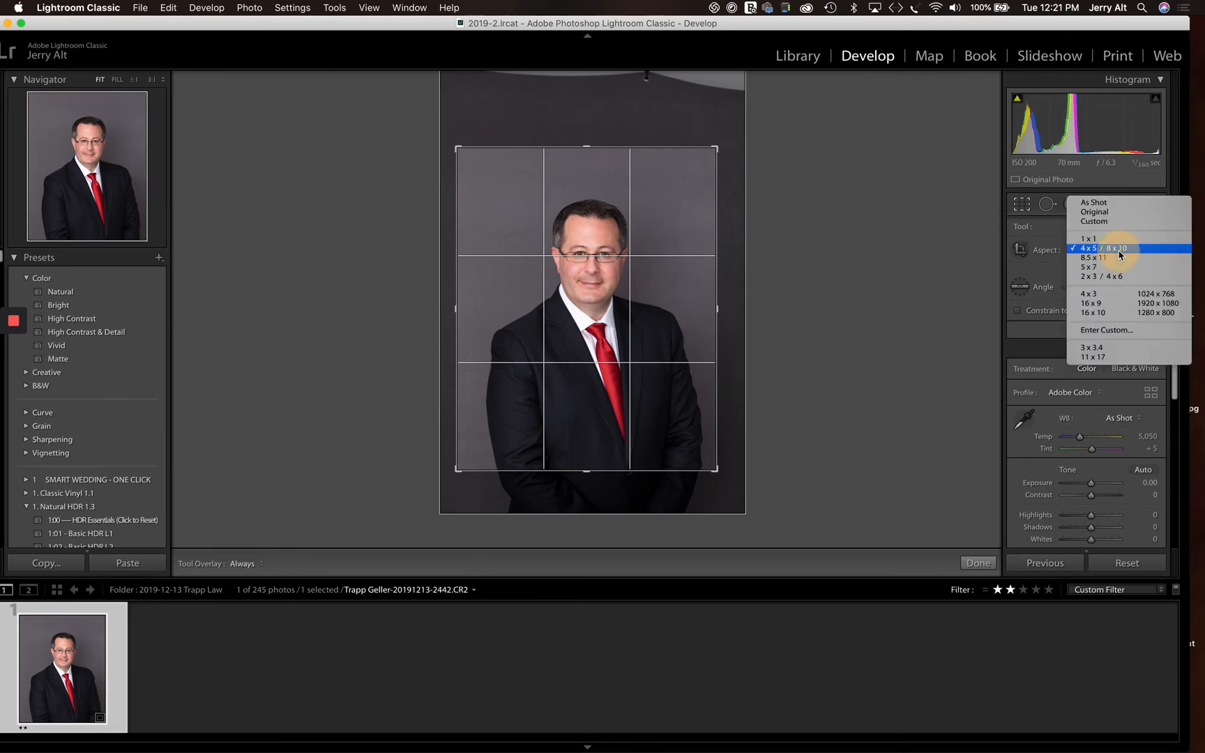
left_click(1113, 212)
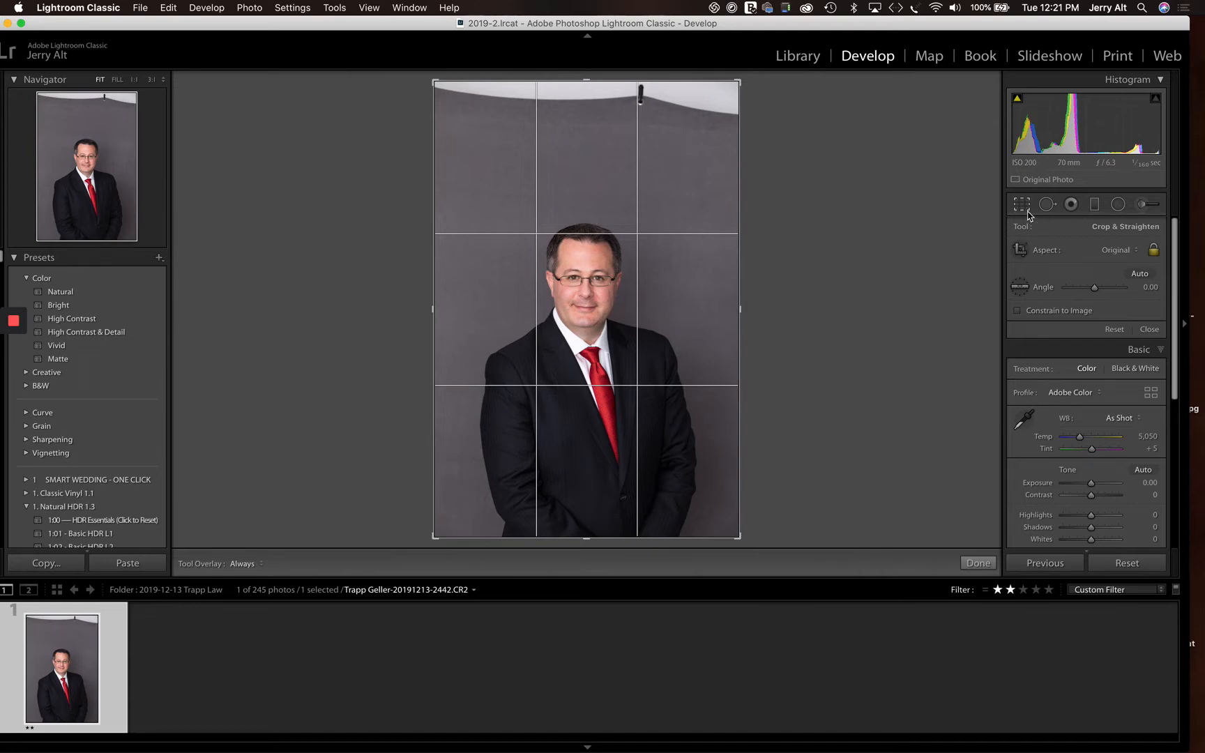
Step: Set the crop aspect to 4 x 5 / 8 x 10, tighten the frame from above the head to mid-torso, centre the man and apply
left_click(1115, 251)
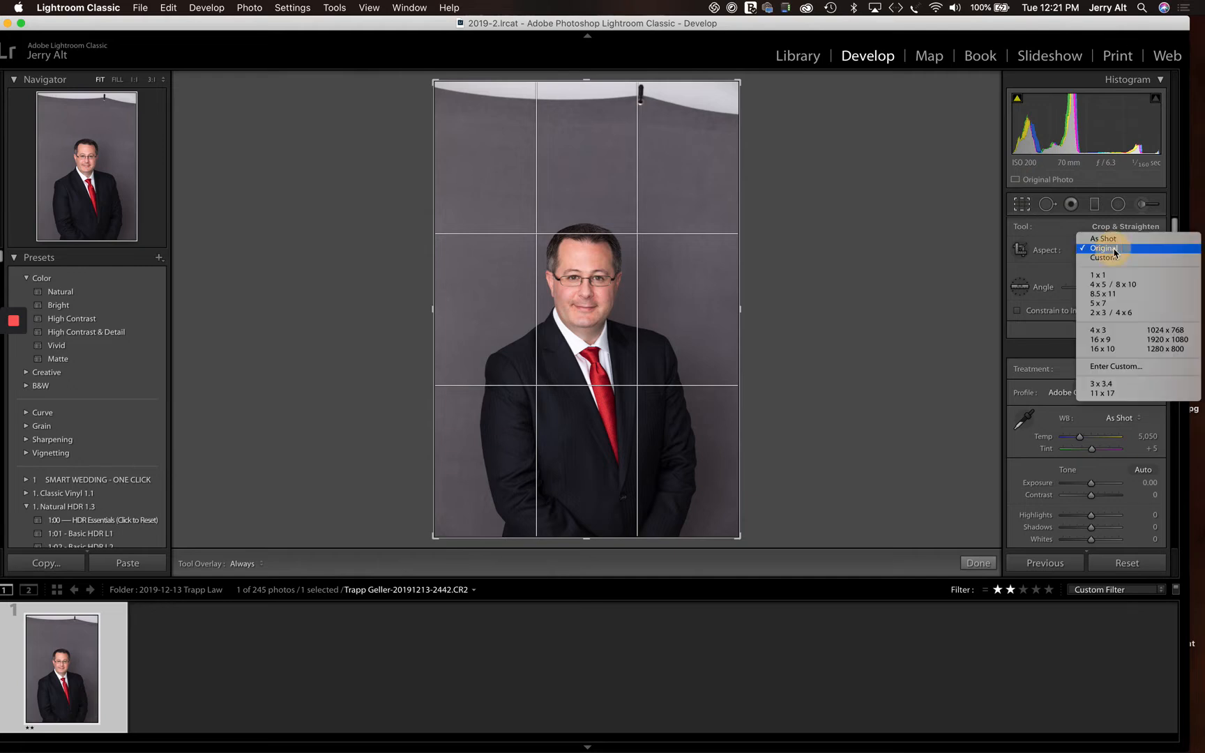
left_click(1129, 285)
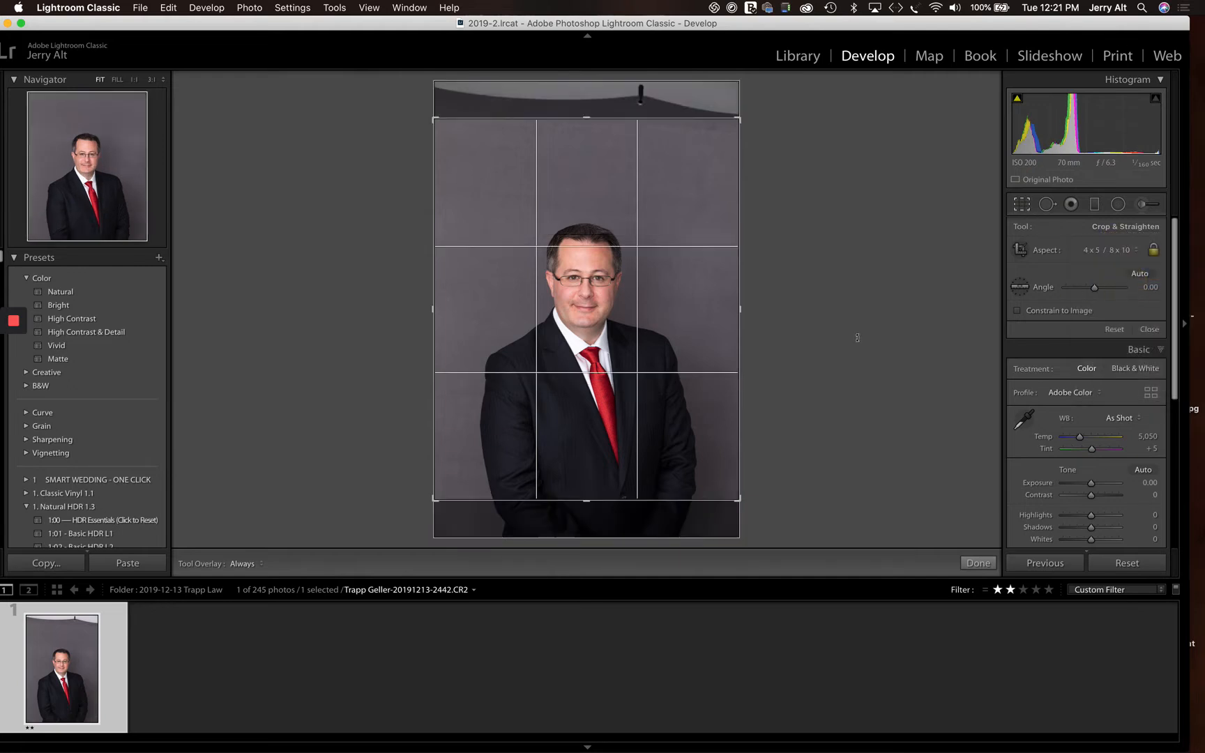
left_click_drag(612, 121, 592, 145)
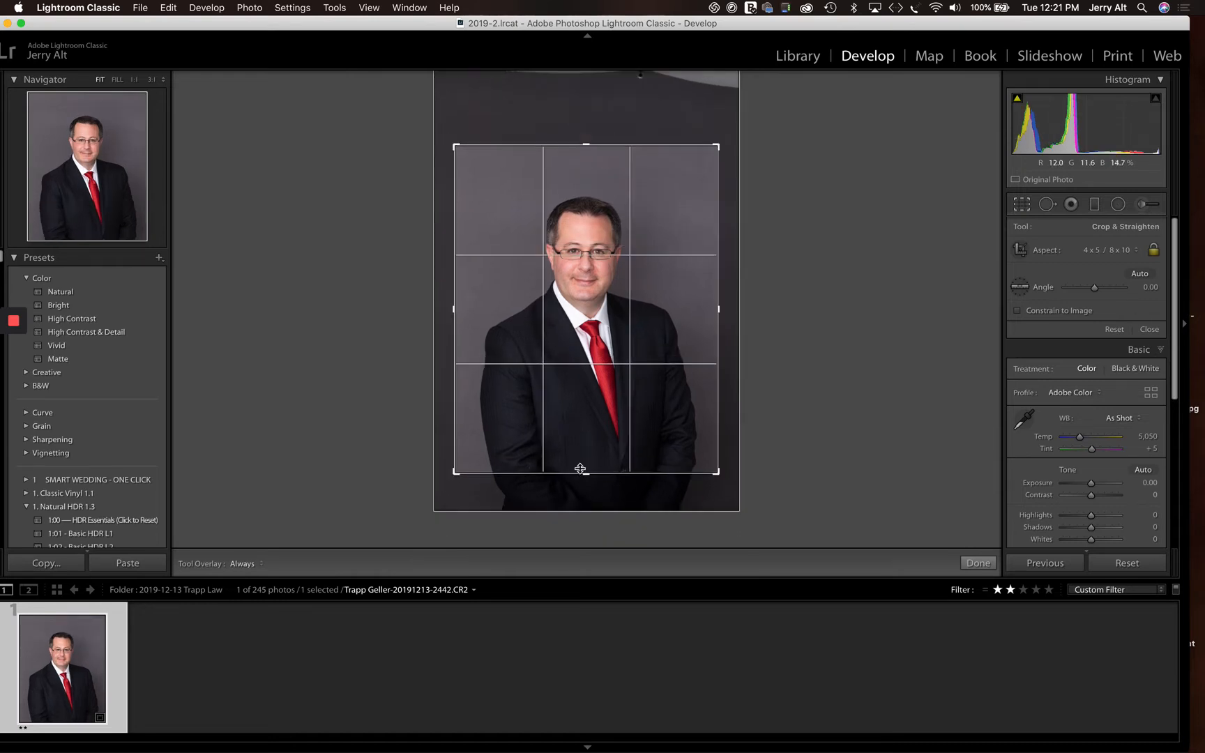
left_click_drag(584, 472, 567, 436)
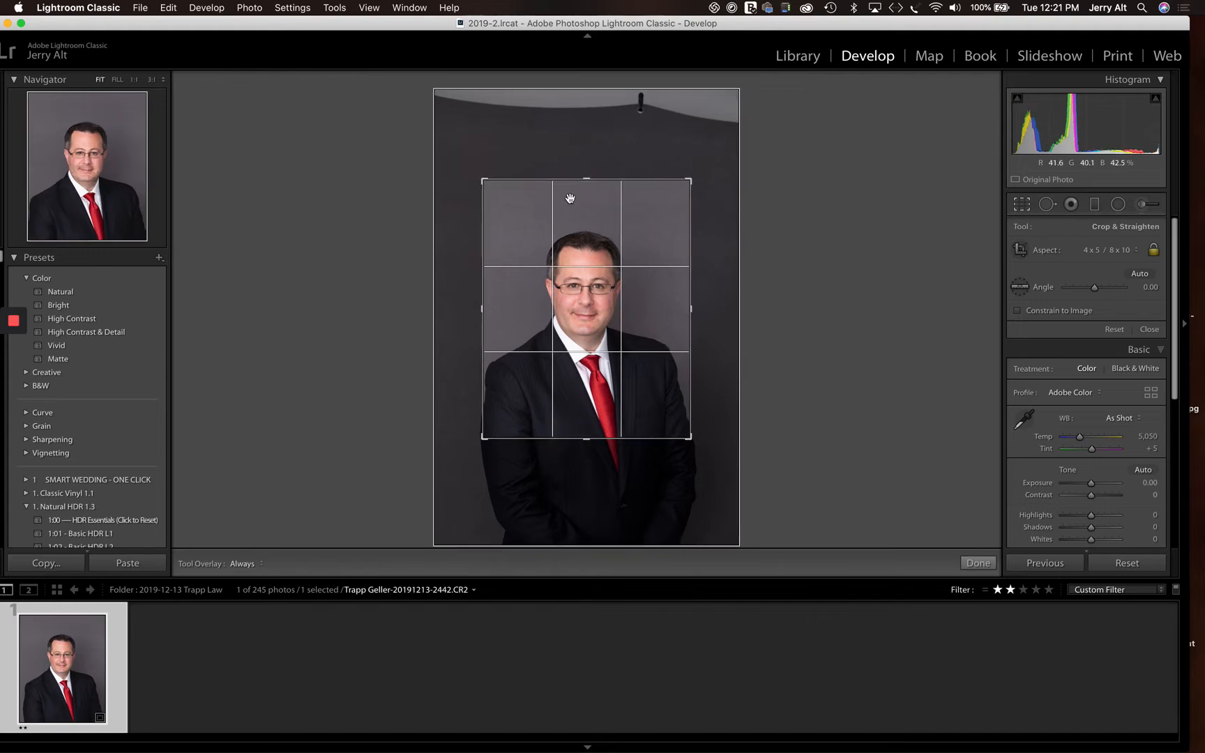
left_click_drag(602, 178, 587, 194)
left_click_drag(556, 277, 564, 277)
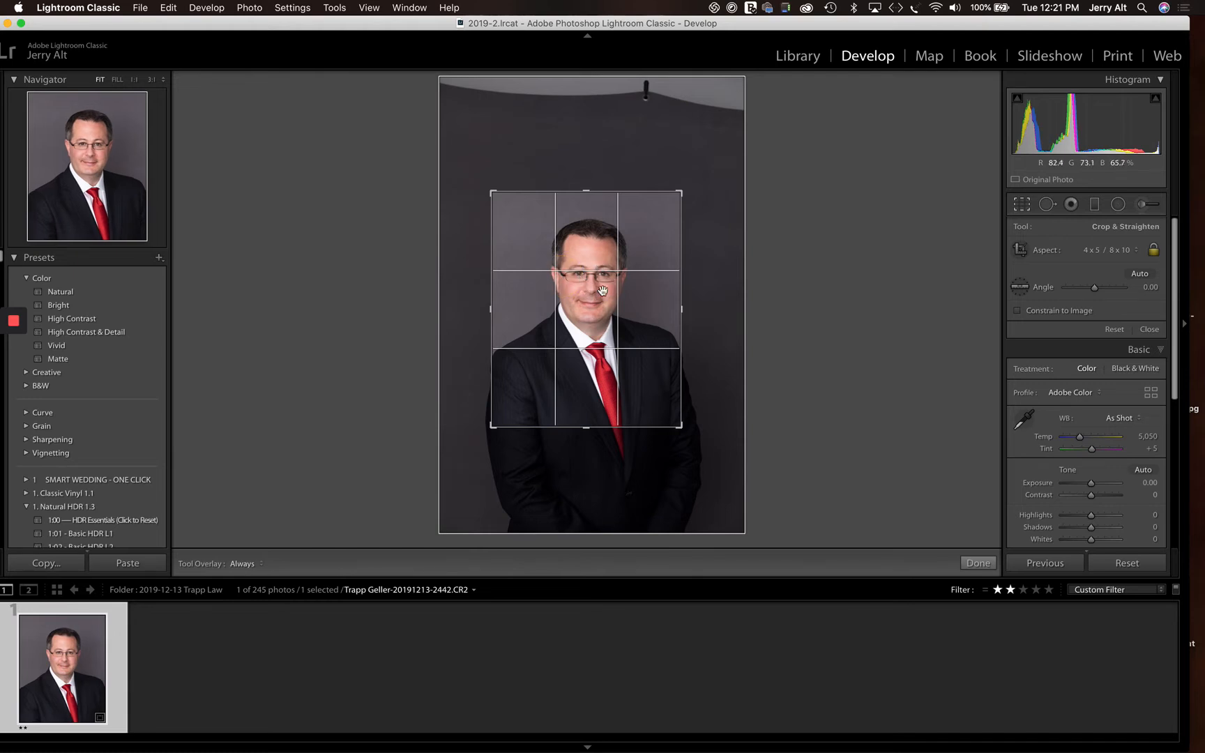
double_click(585, 279)
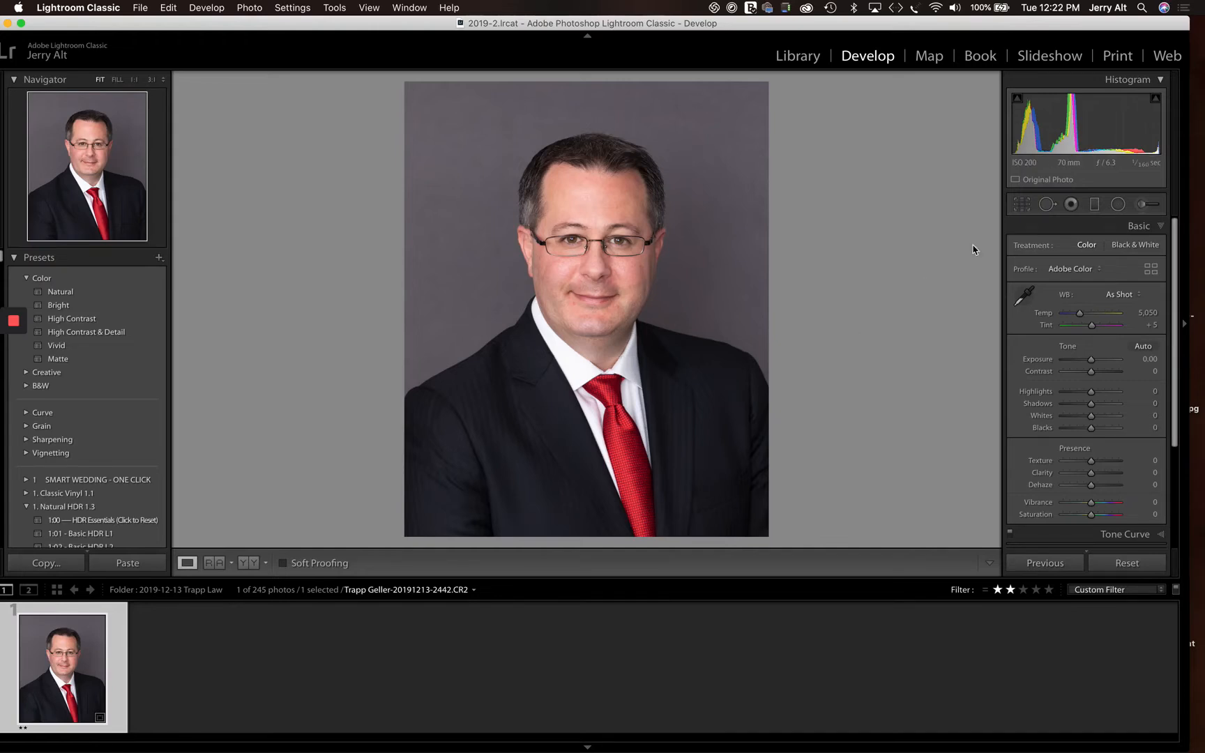
Step: Tighten the vertical 4 x 5 crop to a close head-and-shoulders framing that ends just below the tie knot, and apply it
left_click(1022, 204)
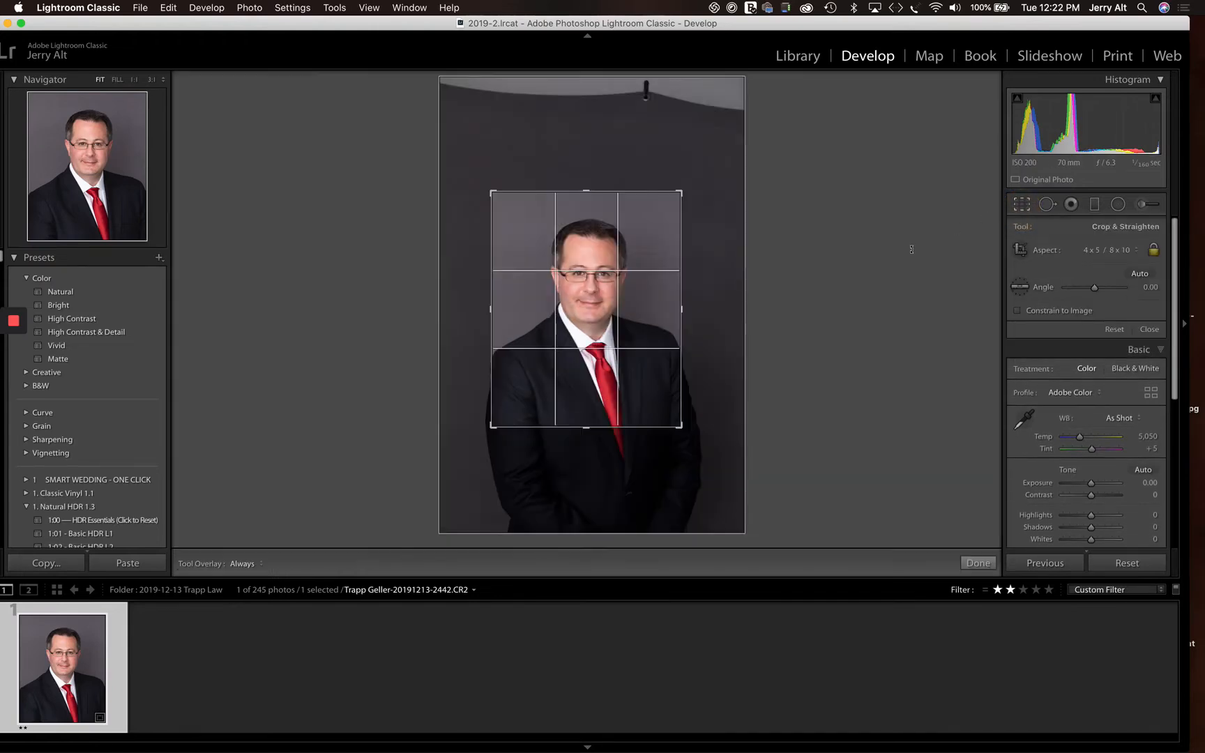
left_click_drag(586, 423, 587, 395)
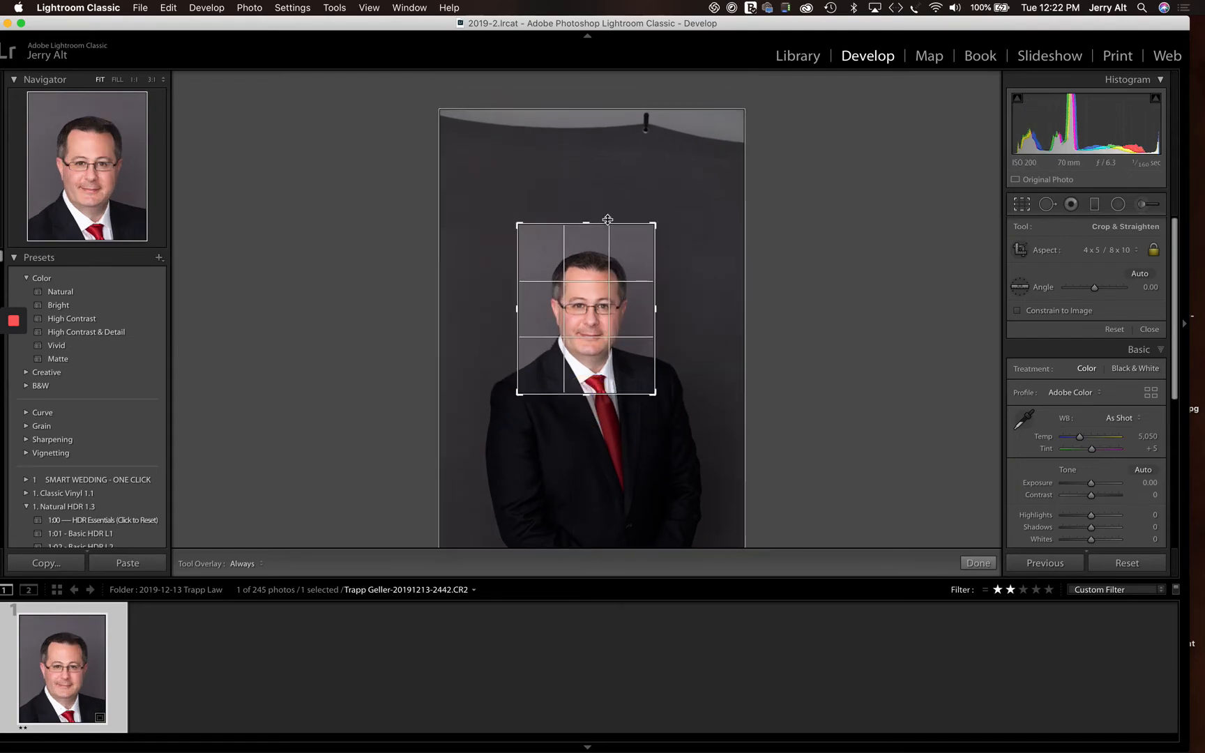
left_click_drag(607, 224, 607, 229)
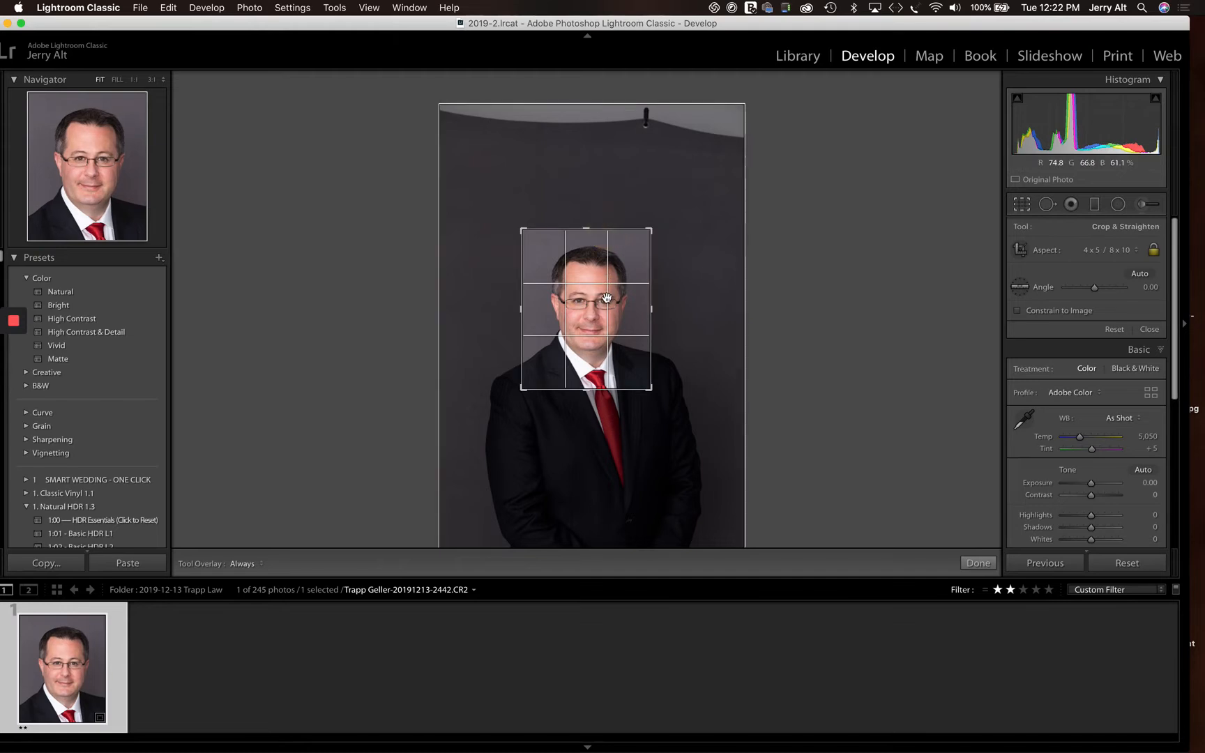
double_click(596, 309)
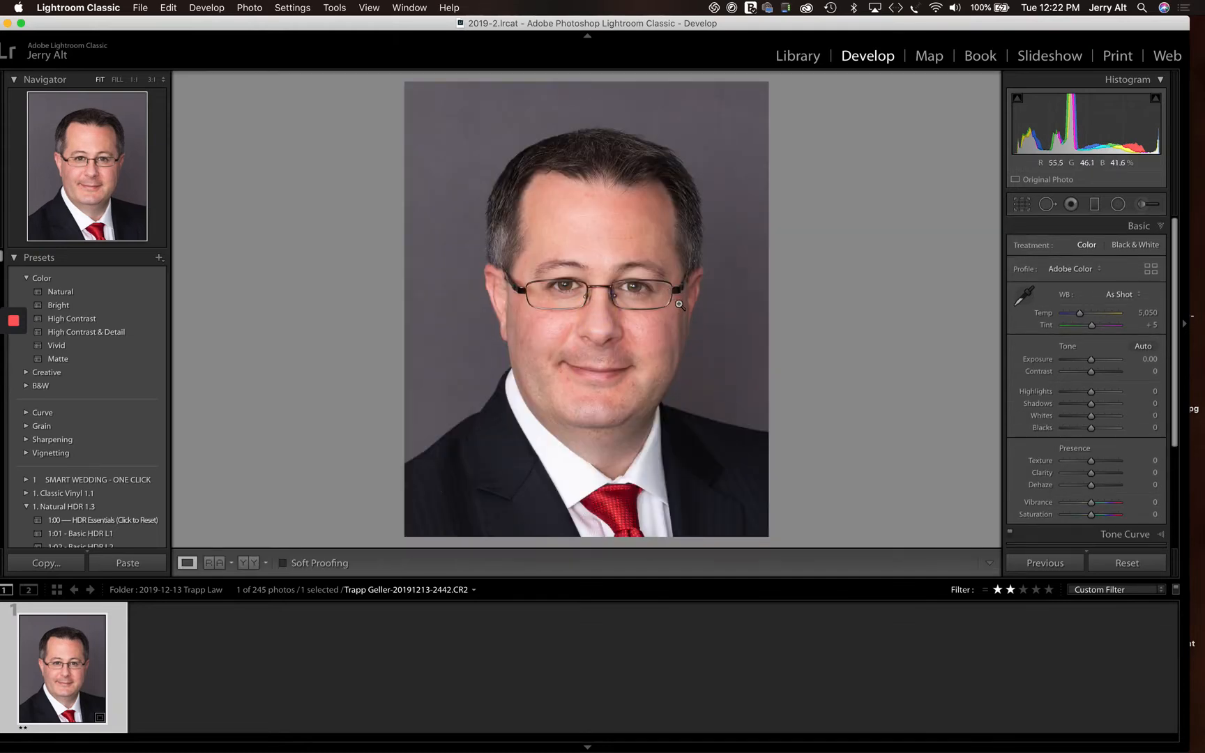
Step: Switch the crop to a horizontal frame around the face and shoulders, cutting off the top of the hair, and apply it
left_click(1021, 203)
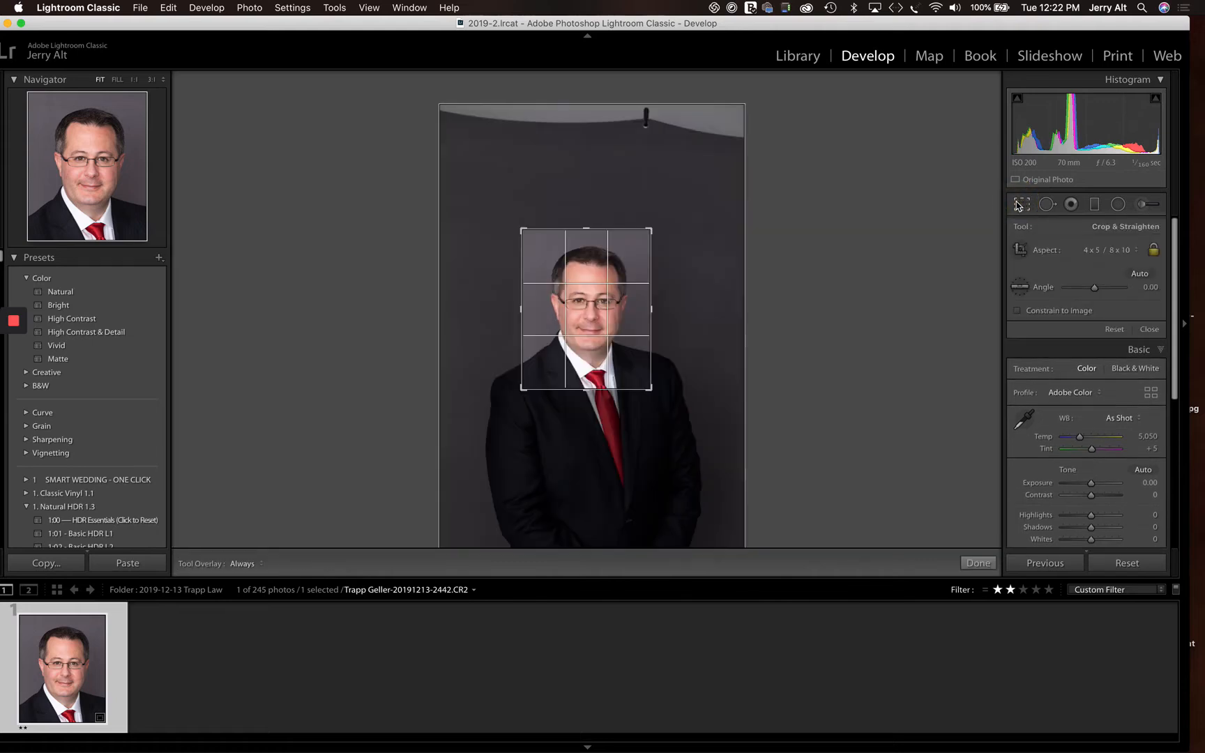
left_click_drag(651, 389, 711, 373)
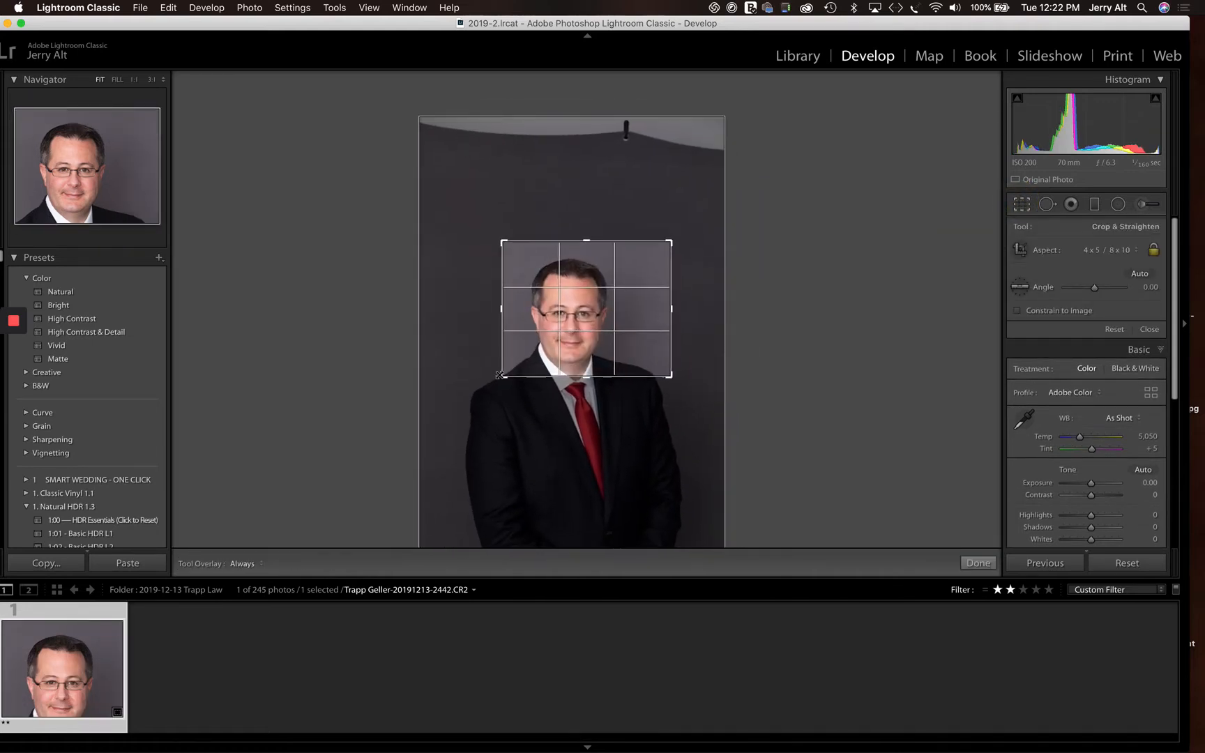
left_click_drag(499, 374, 490, 387)
left_click_drag(563, 327, 565, 299)
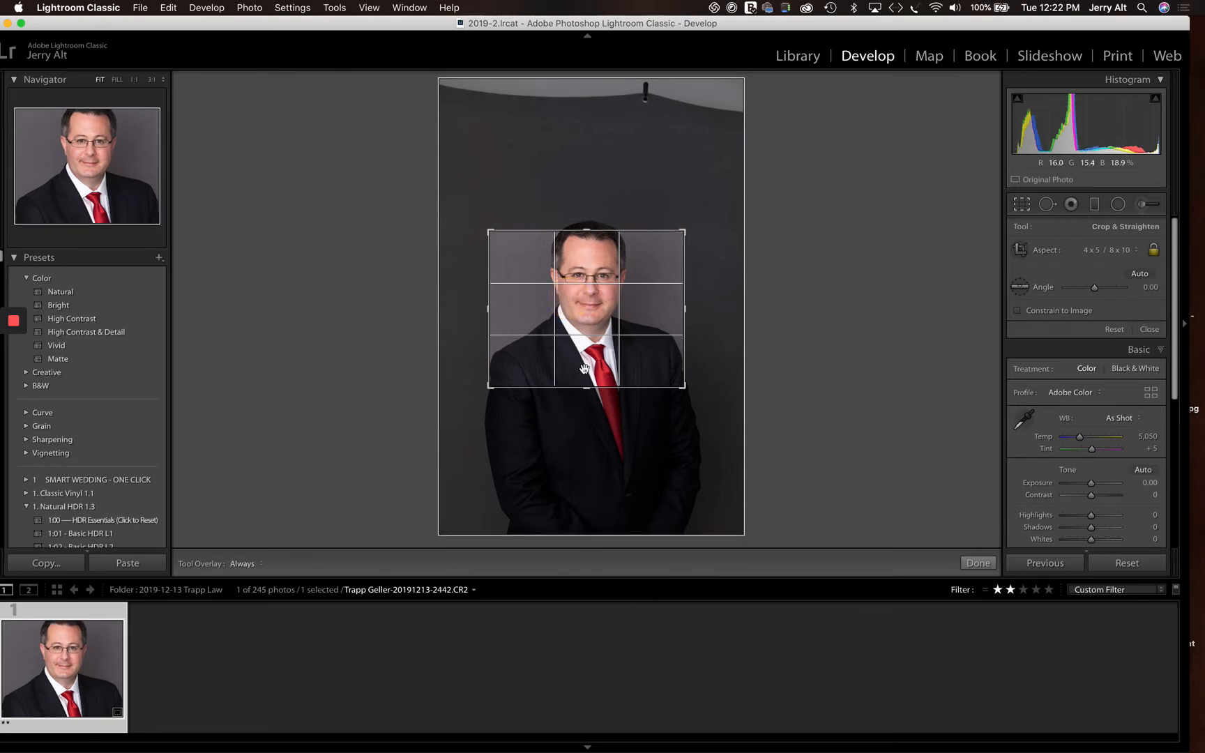
left_click_drag(587, 383, 578, 365)
double_click(579, 335)
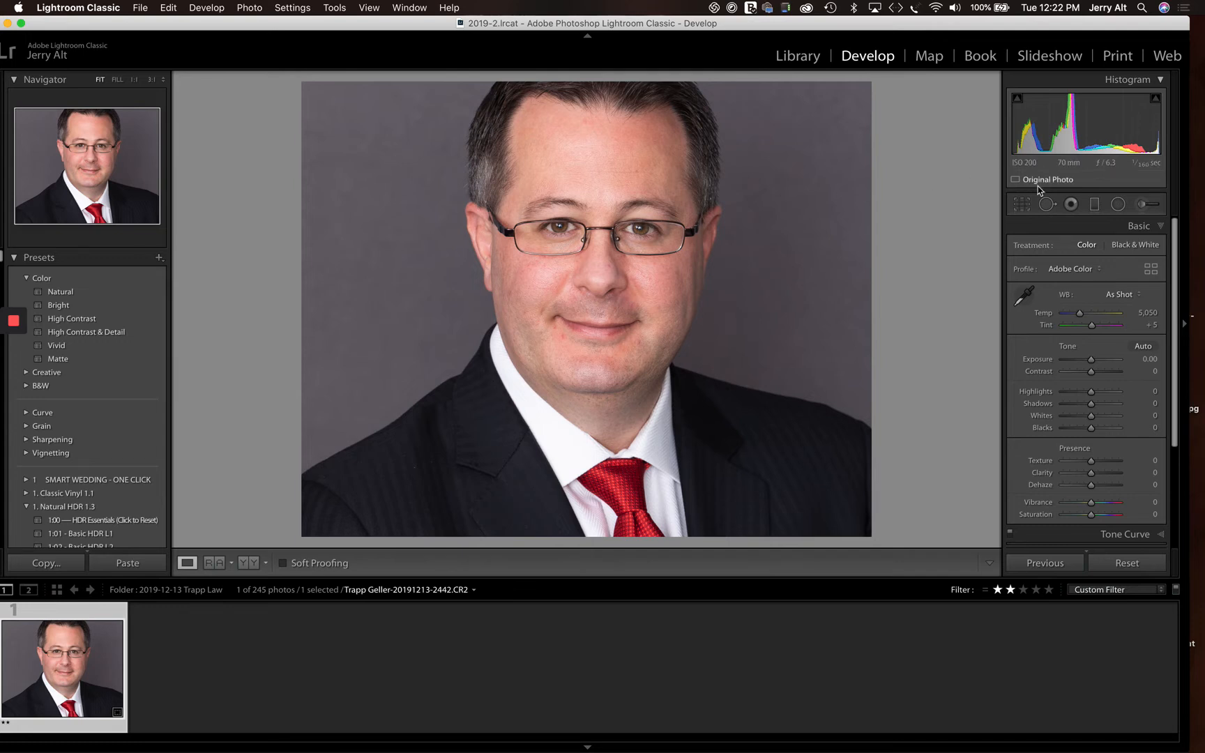
Step: Return the crop to vertical 4 x 5, with space above the head and the frame extended down the jacket, and apply it
left_click(1025, 206)
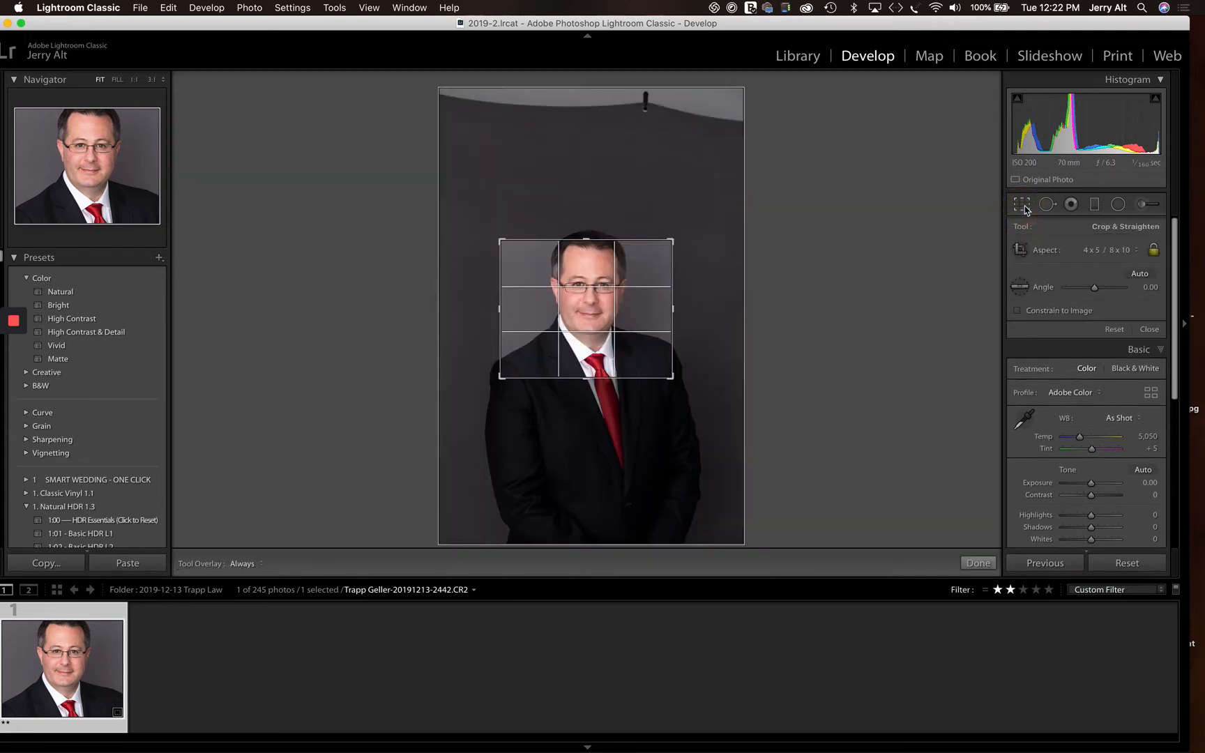
left_click_drag(673, 240, 662, 188)
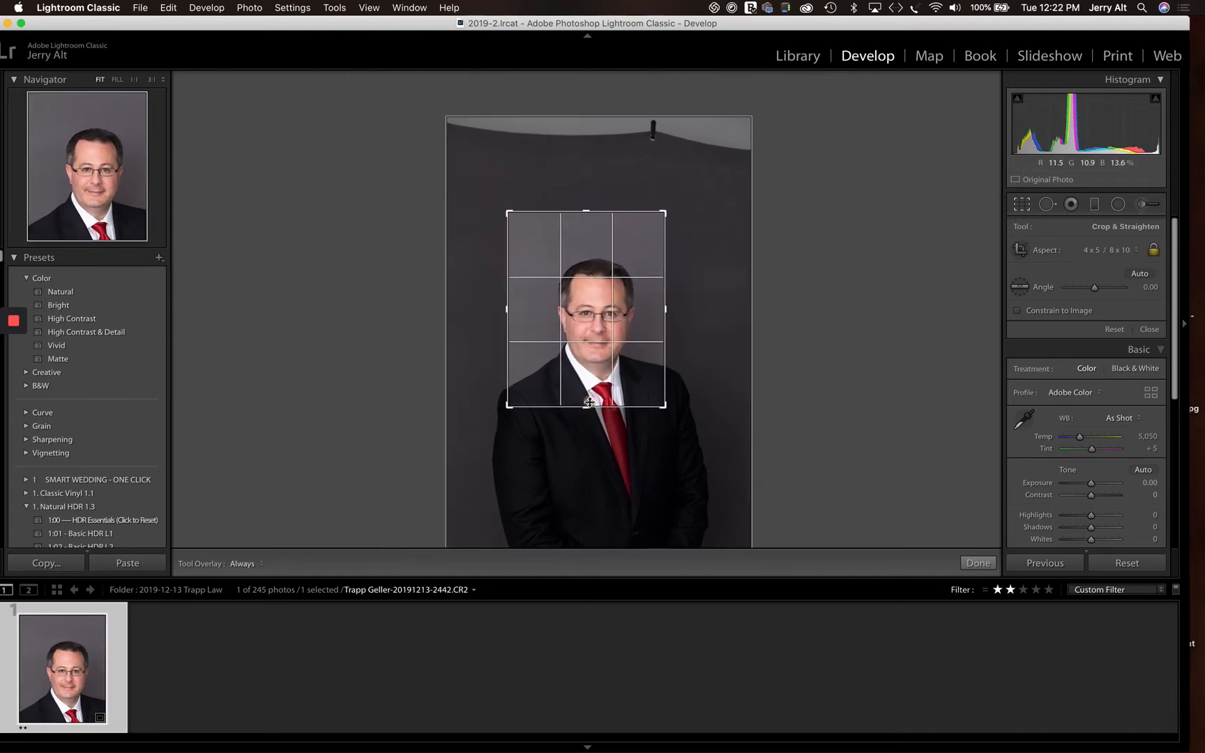
left_click_drag(589, 403, 599, 358)
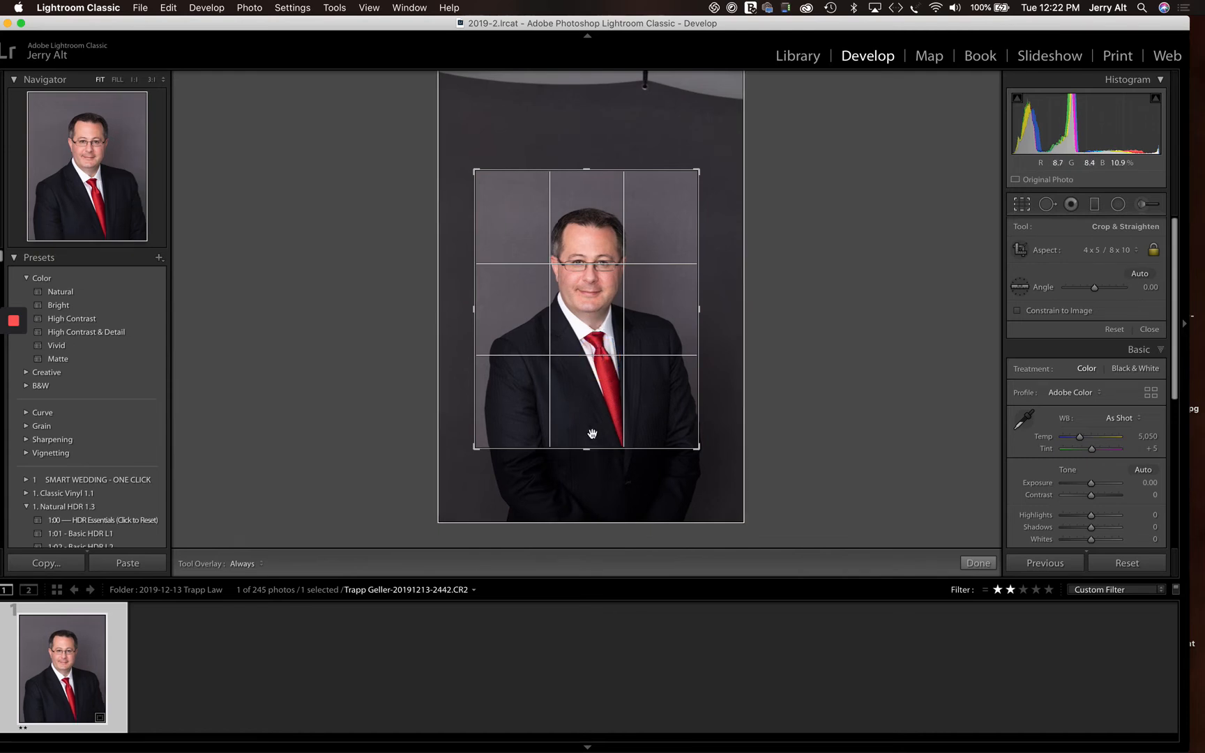
double_click(592, 390)
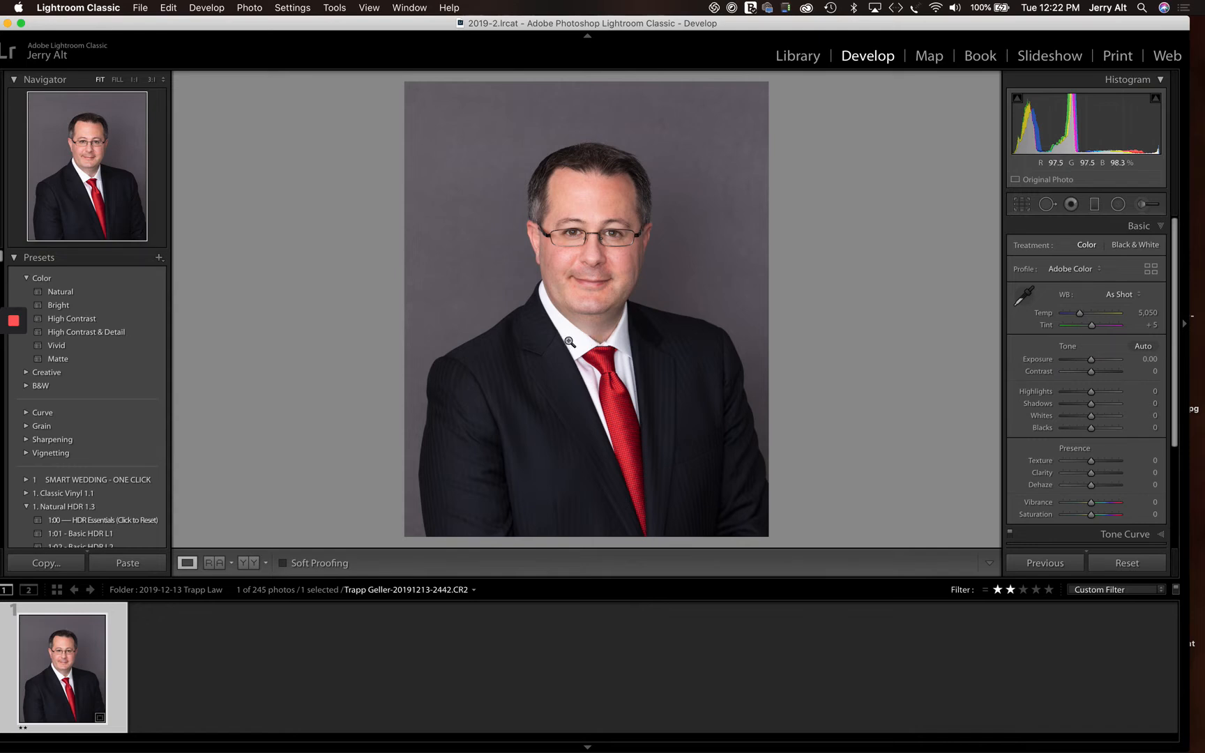
Step: Check the face up close, then tighten the vertical crop slightly from above and below to end at mid-chest, and apply it
left_click(603, 290)
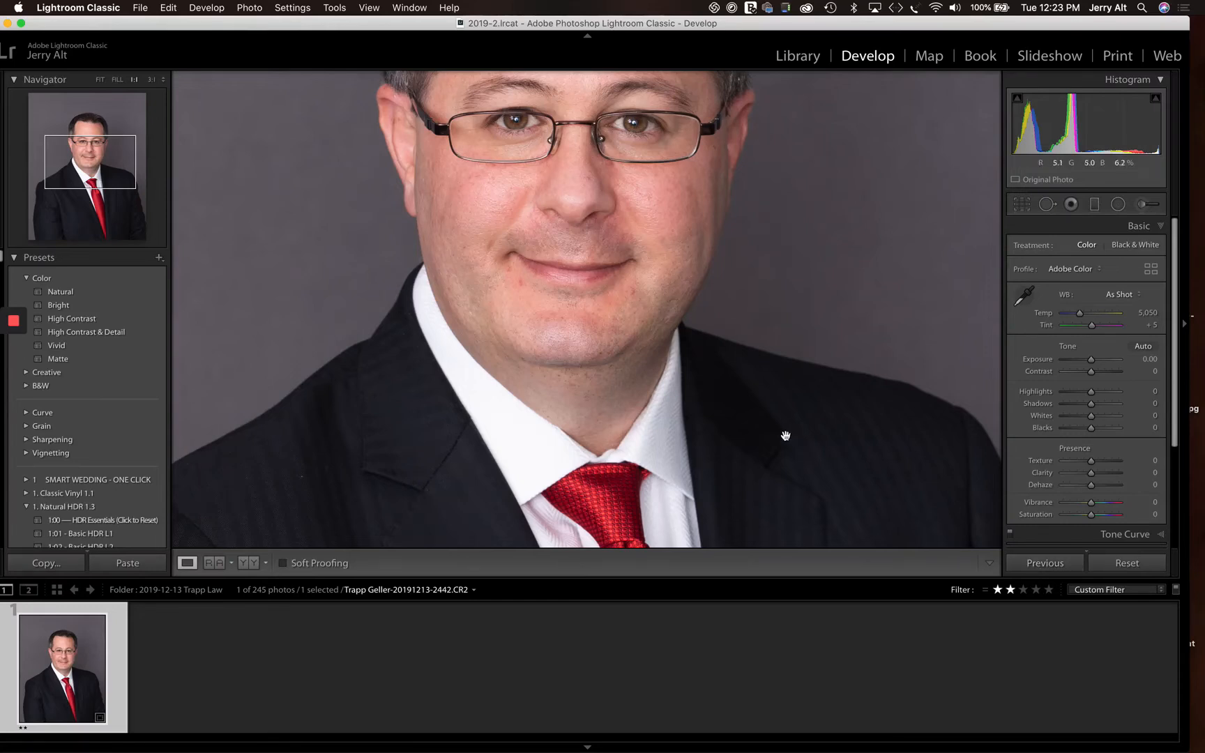
scroll(677, 409, "up", 5)
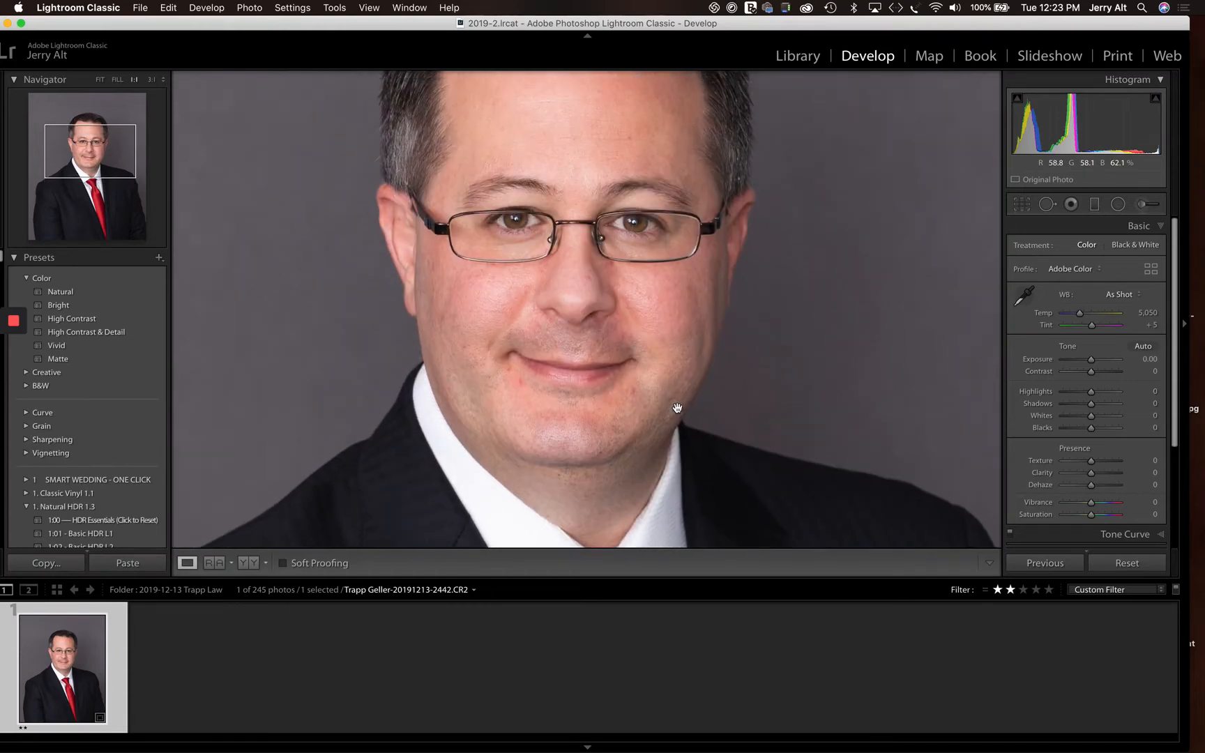
scroll(677, 408, "up", 5)
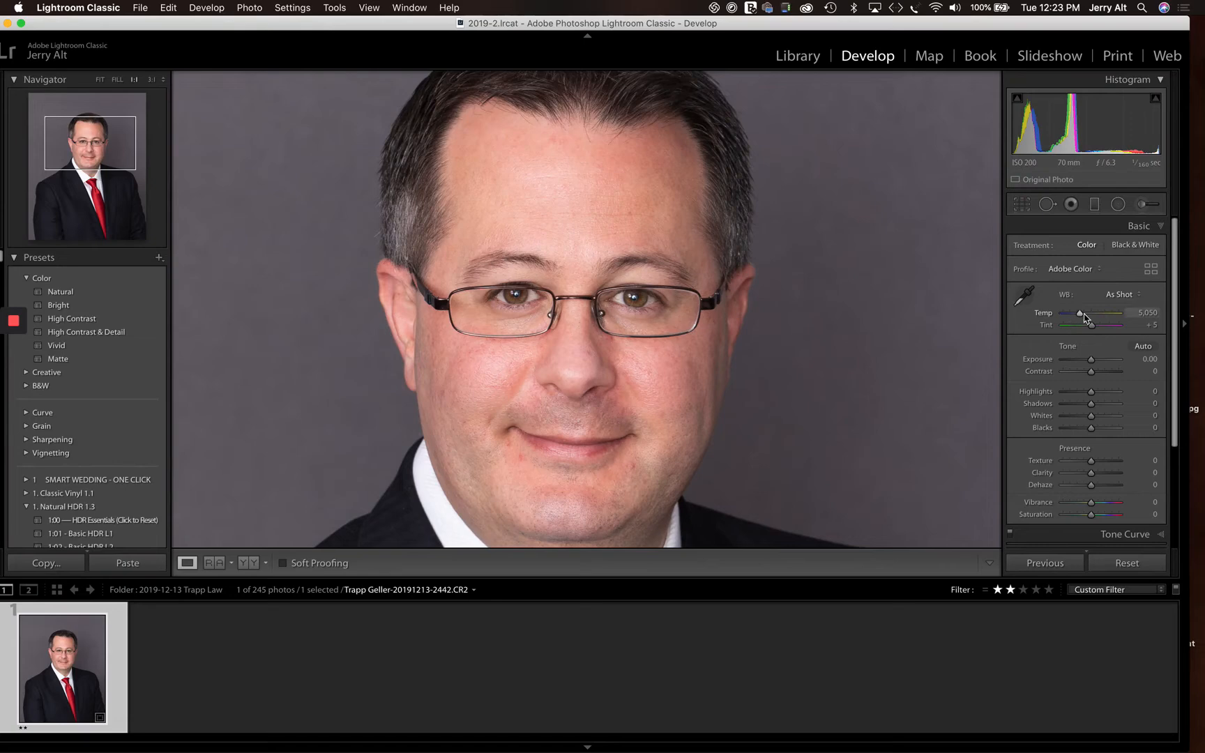
scroll(617, 406, "down", 2)
left_click(615, 415)
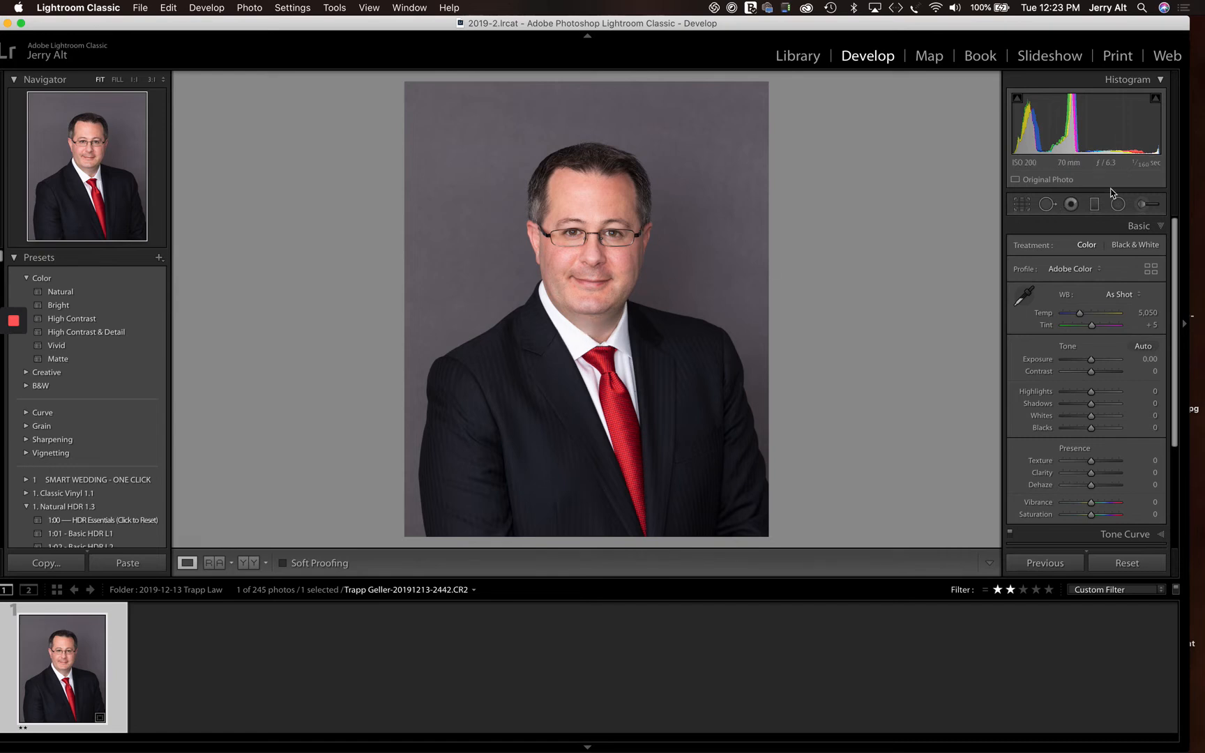
left_click(1021, 205)
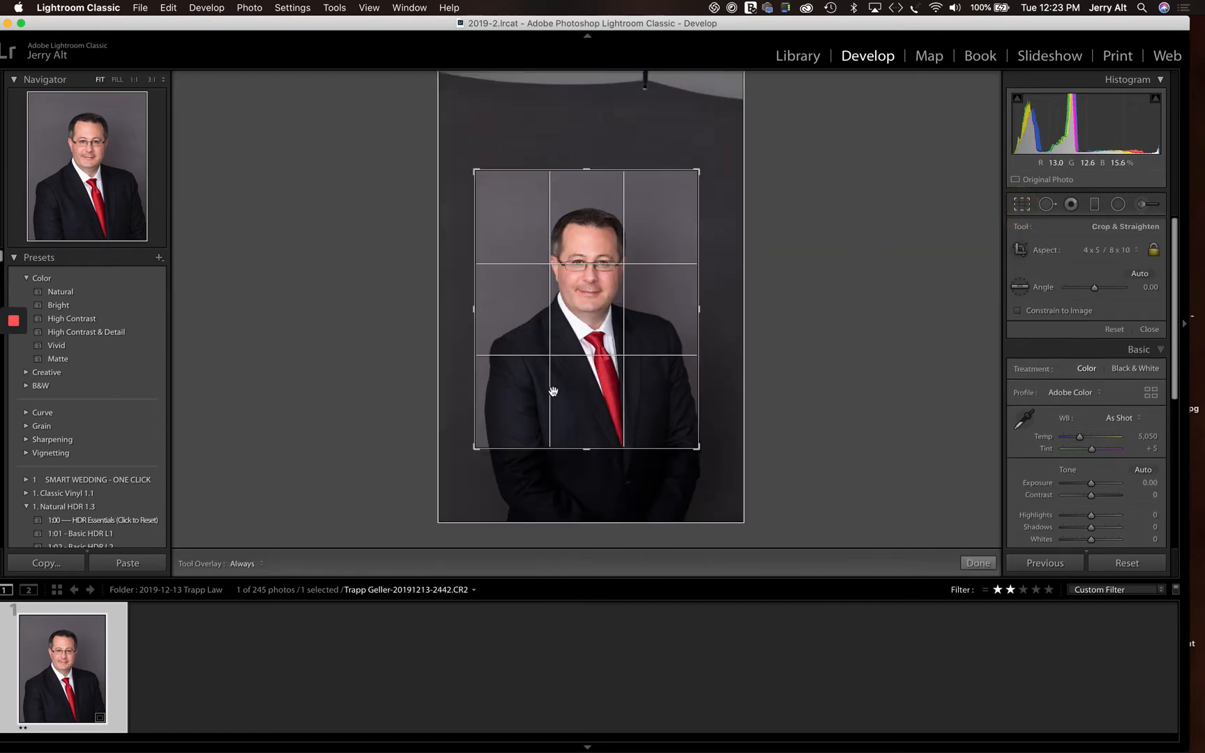
left_click_drag(586, 453, 584, 439)
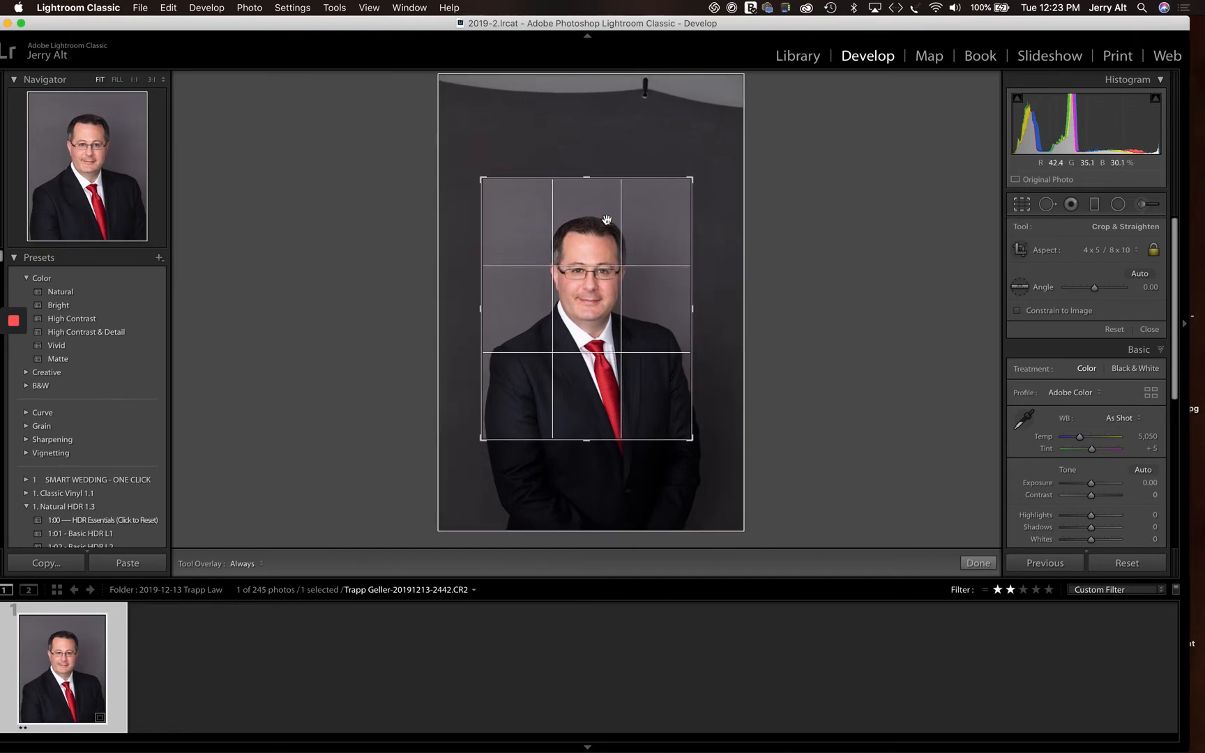
left_click_drag(605, 179, 600, 187)
left_click_drag(578, 433, 580, 424)
key("Return")
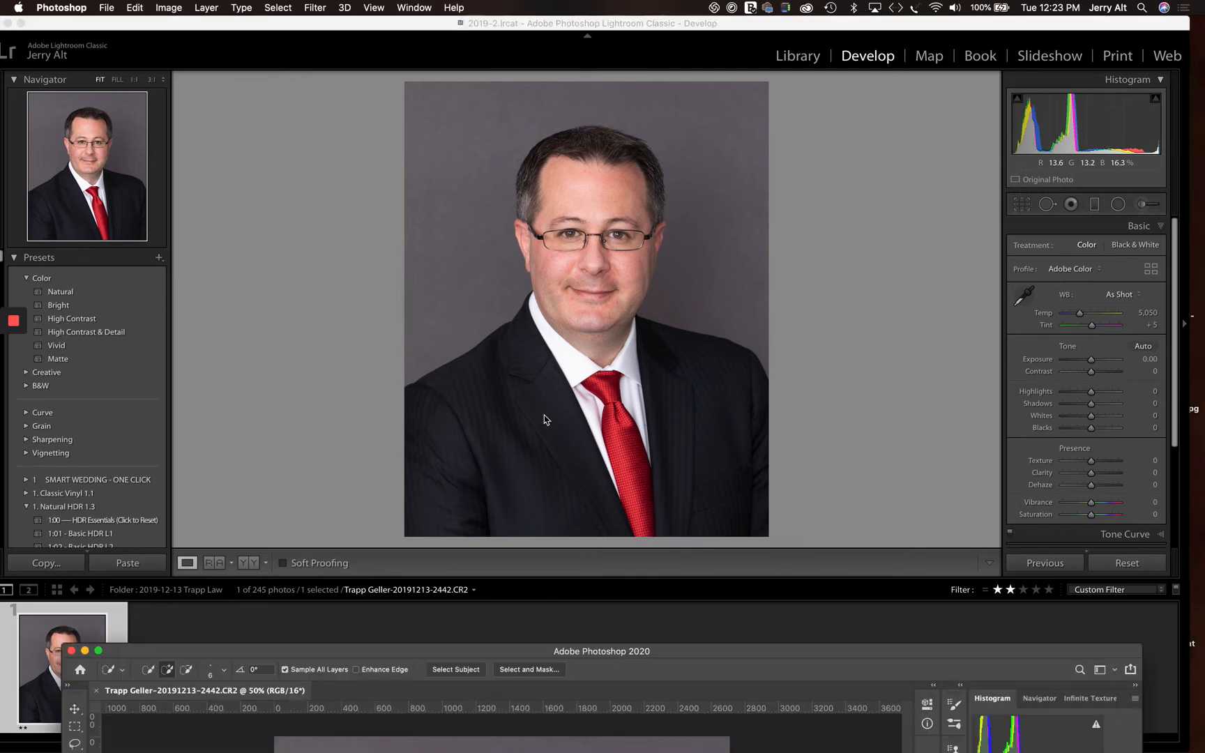
Step: Switch to the photo in Photoshop and remove the red blemish below the mouth's left corner with a Patch tool selection and Content-Aware Fill
left_click_drag(668, 654, 659, 58)
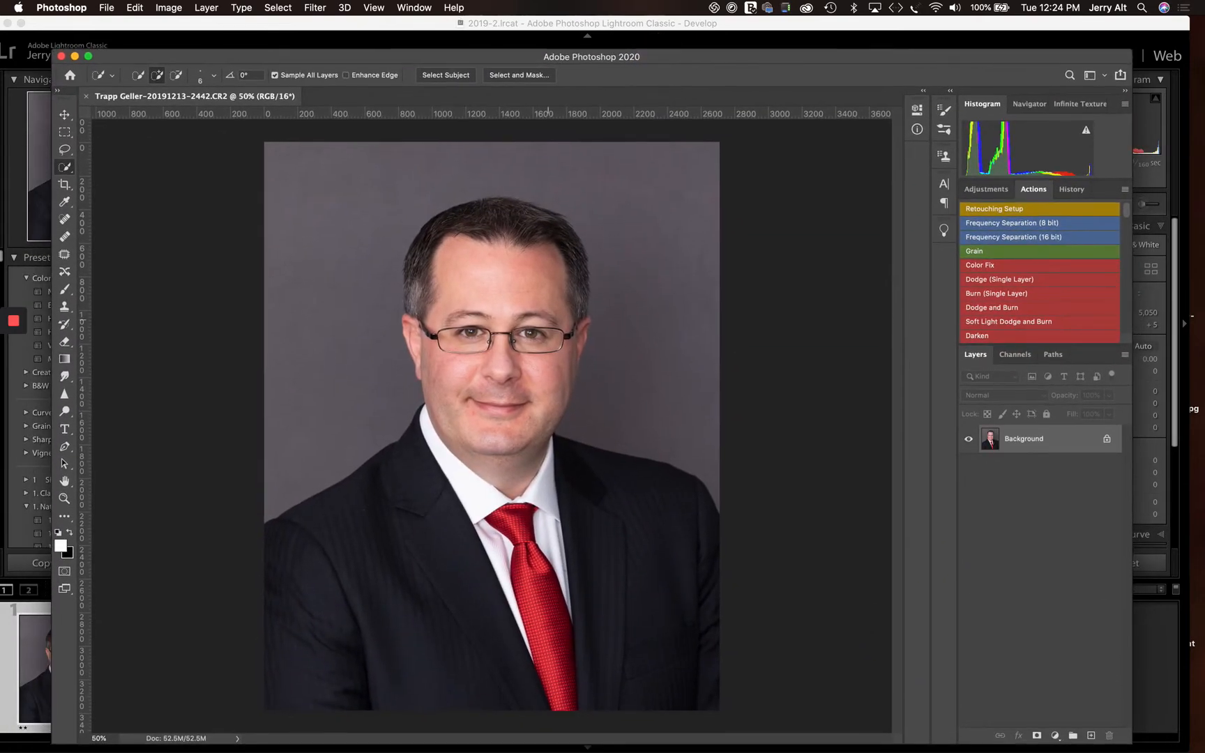
key("super+equal")
key("super+equal")
key("super+equal")
key("super+equal")
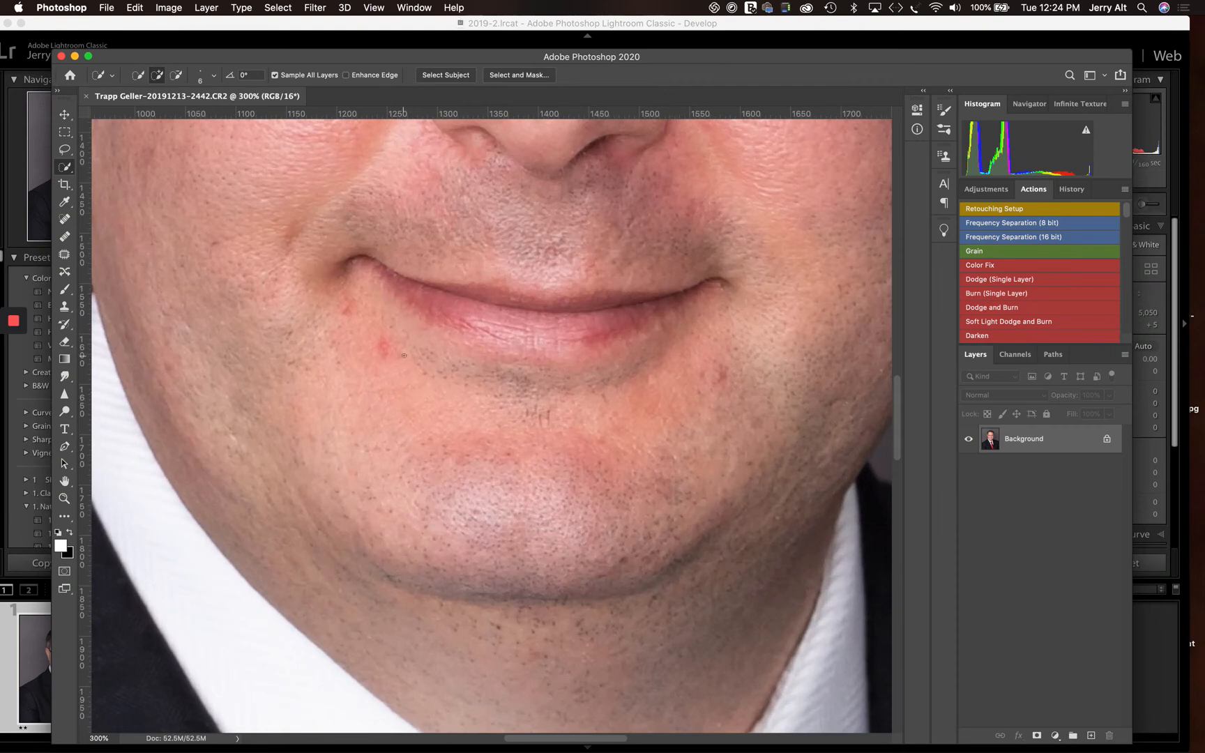
left_click(64, 254)
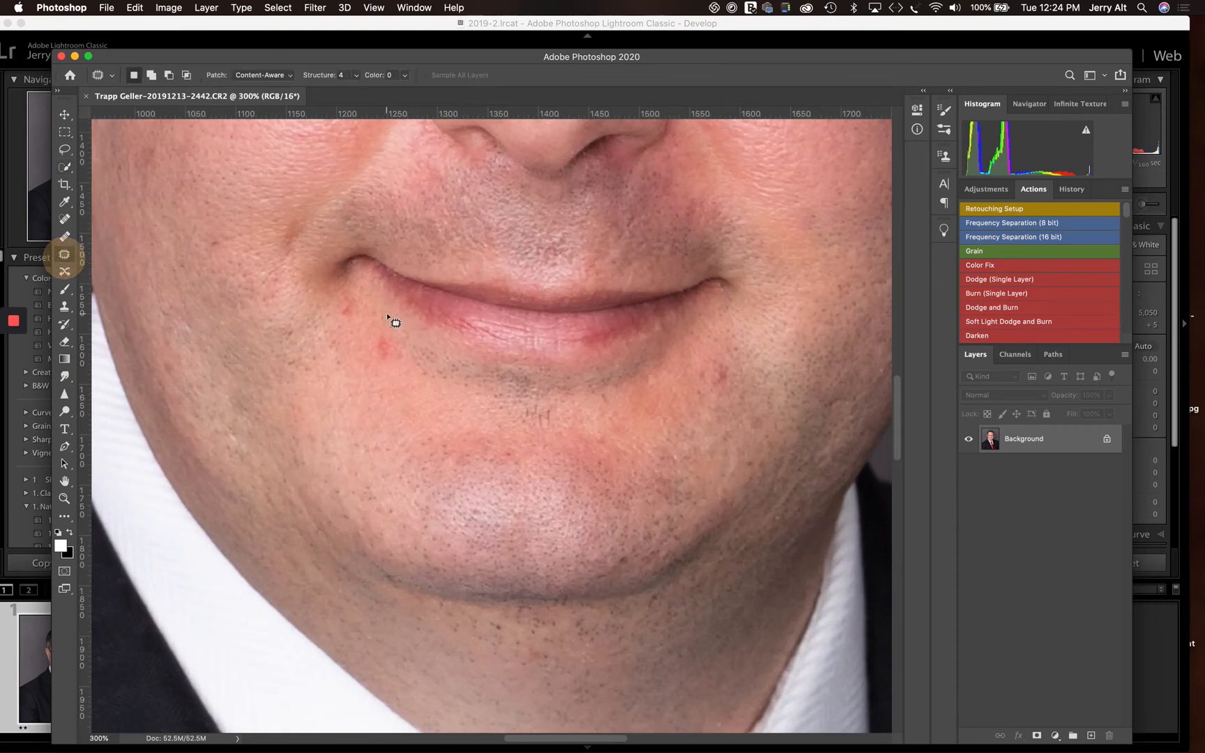
mouse_move(376, 335)
left_mouse_down()
mouse_move(393, 386)
mouse_move(405, 373)
mouse_move(405, 342)
mouse_move(374, 325)
left_mouse_up()
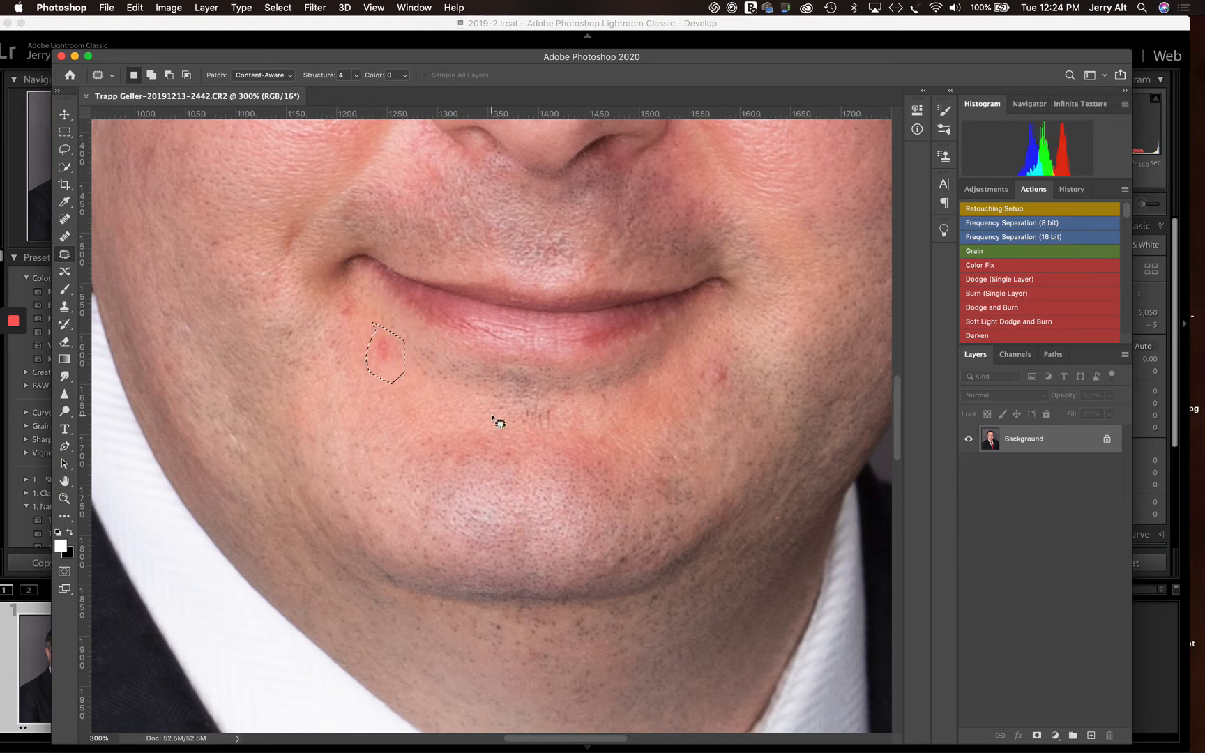
key("shift+BackSpace")
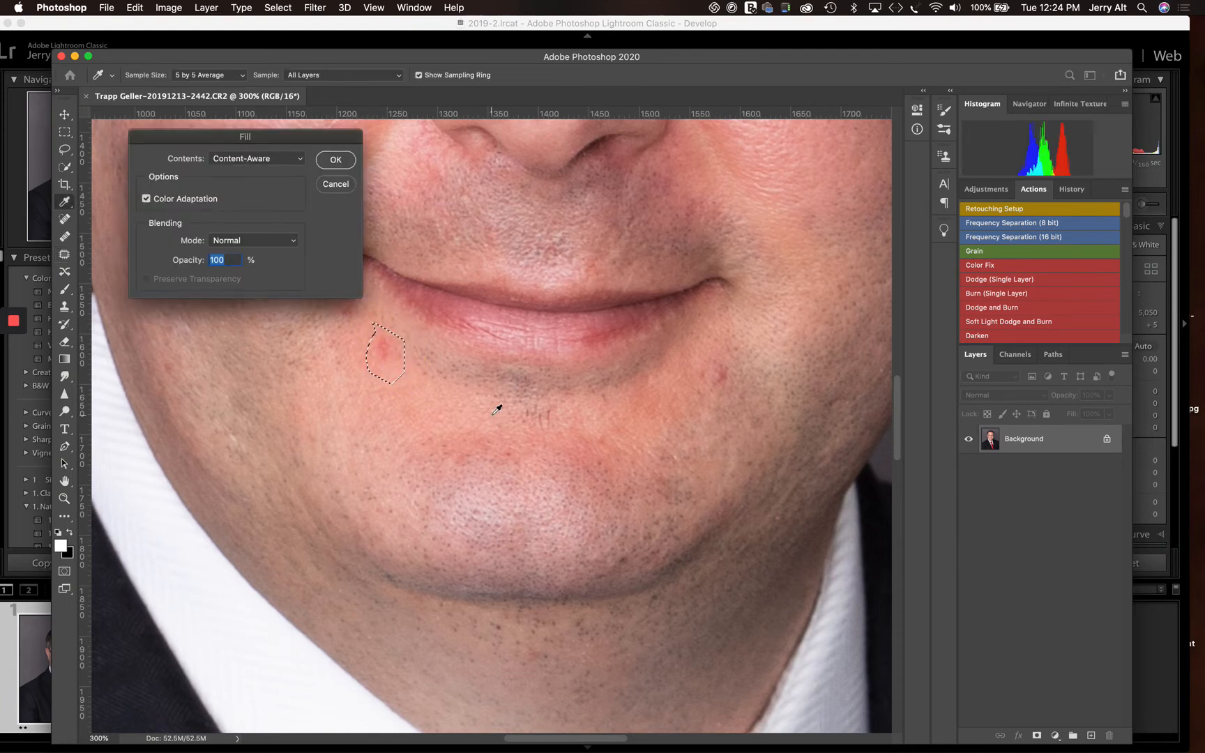
key("Return")
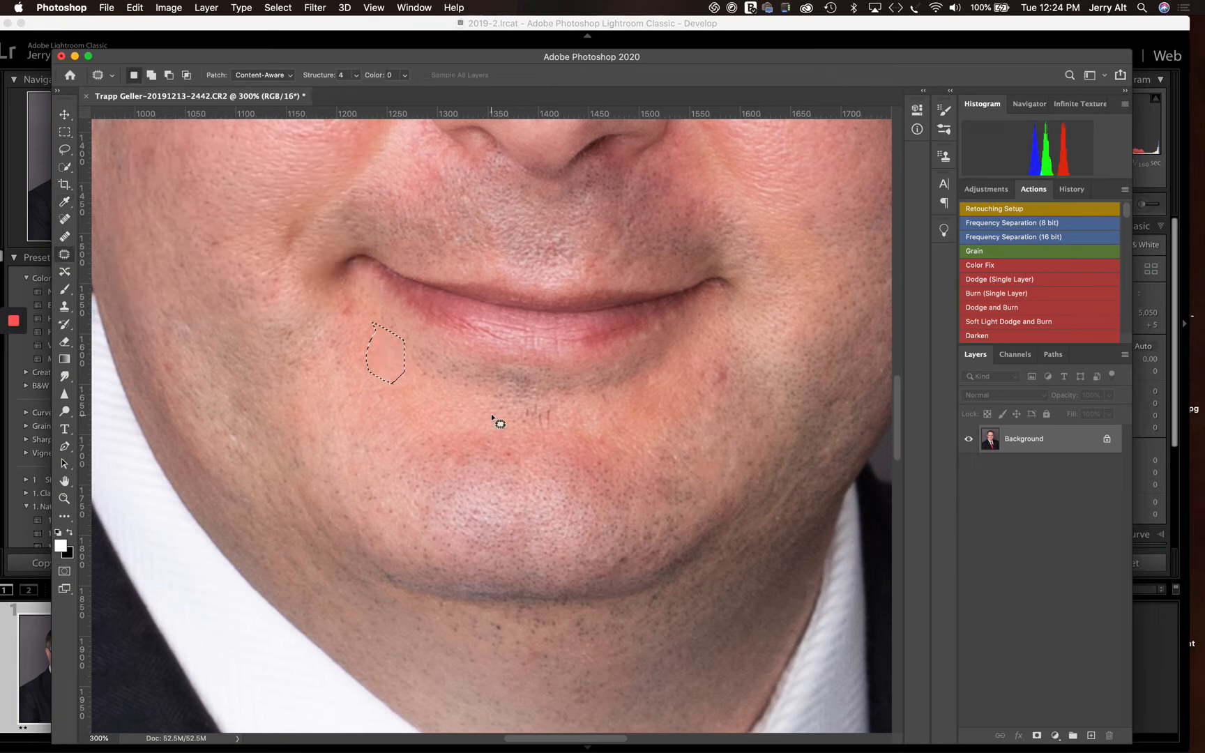
left_click(688, 413)
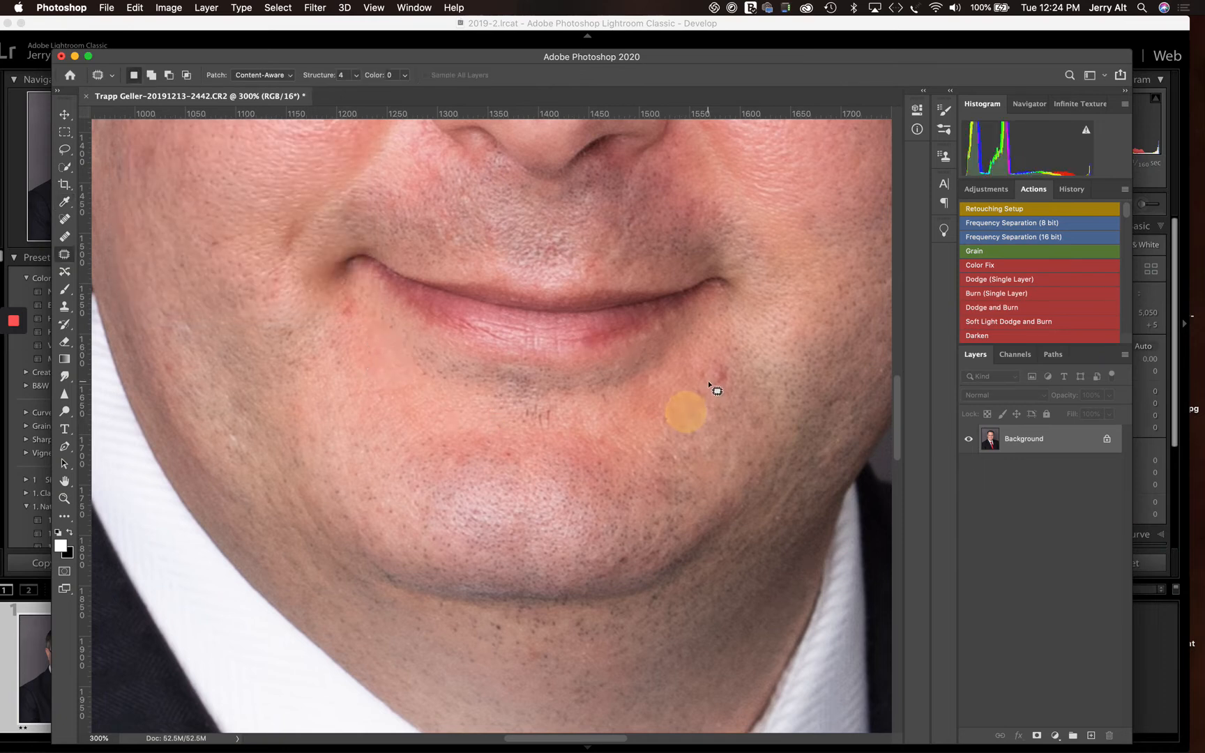
Step: Remove the red spots beside both corners of the mouth with Patch tool selections and Content-Aware Fill
mouse_move(721, 357)
left_mouse_down()
mouse_move(709, 380)
mouse_move(722, 406)
mouse_move(725, 358)
left_mouse_up()
key("shift+BackSpace")
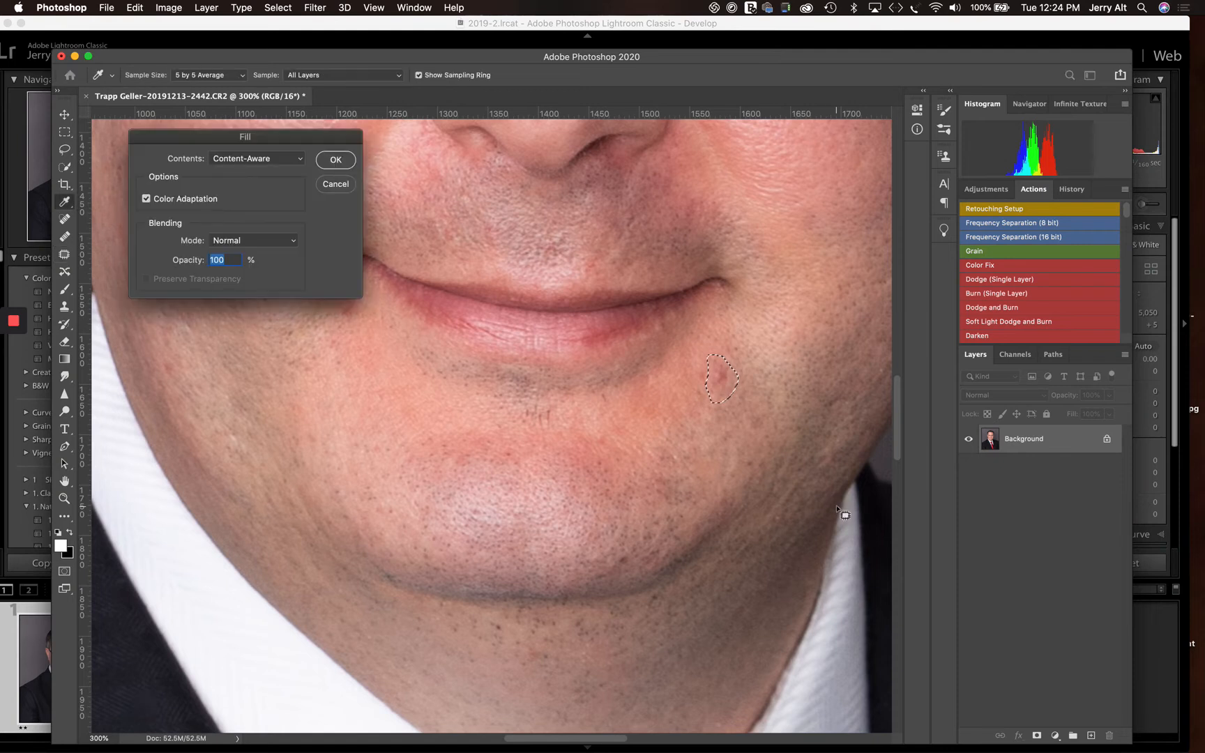
key("Return")
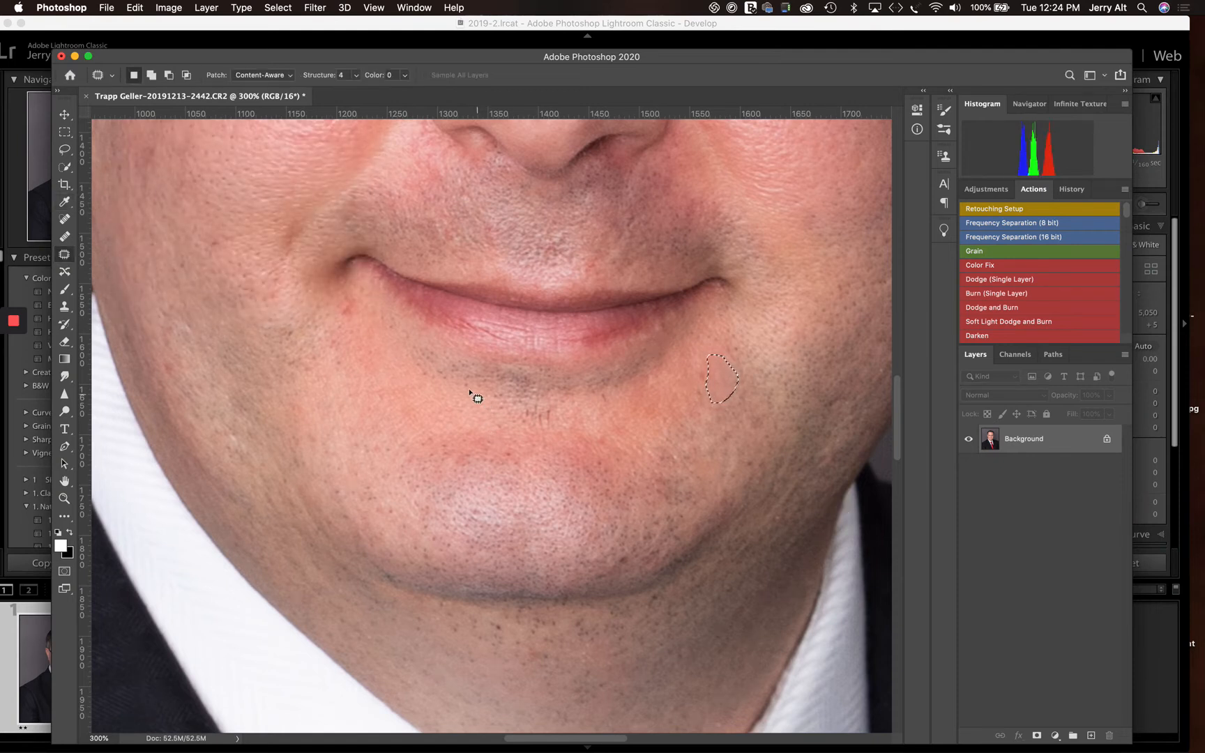
mouse_move(343, 307)
left_mouse_down()
mouse_move(357, 322)
mouse_move(363, 300)
left_mouse_up()
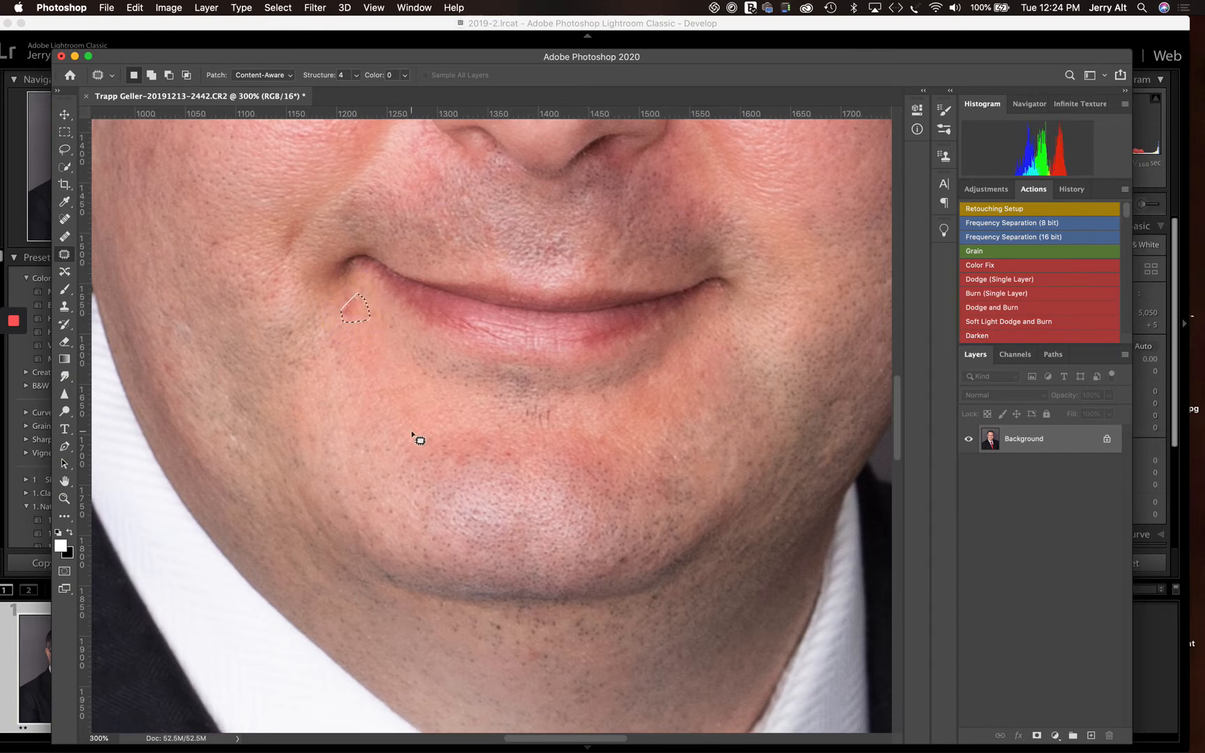
key("shift+BackSpace")
key("Return")
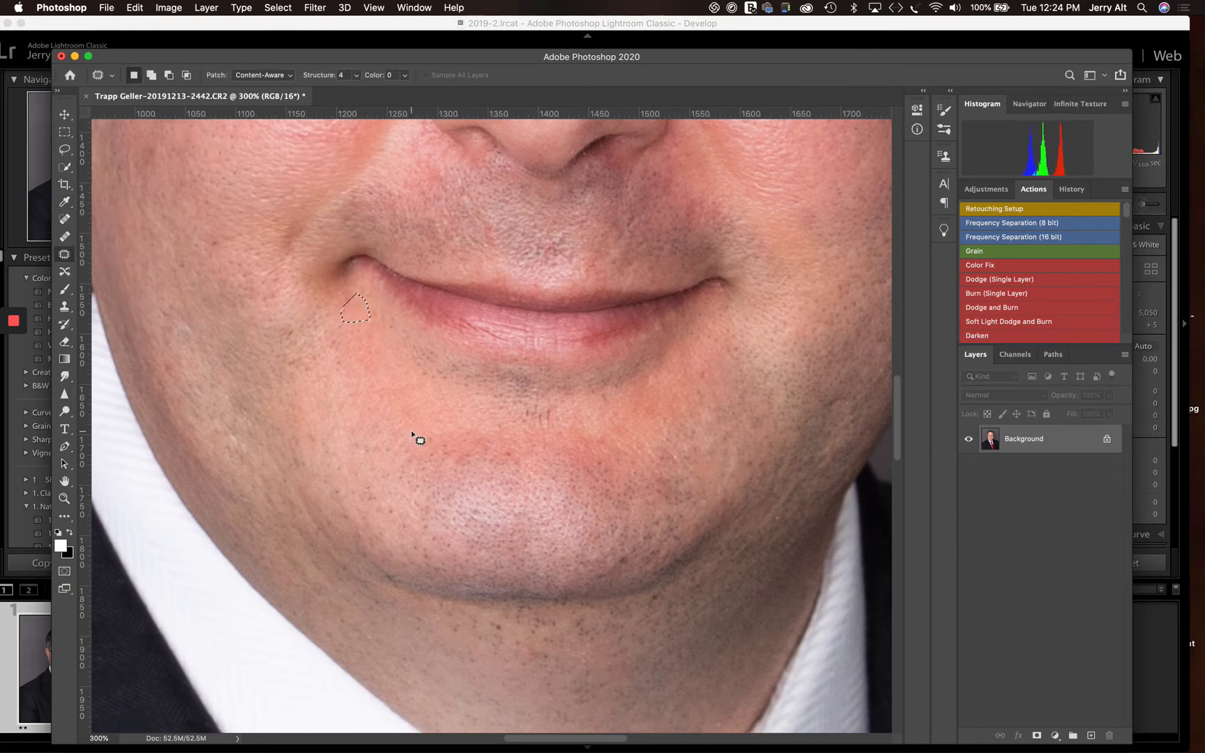
Step: Remove the red spot on the nose with a Patch tool selection and Content-Aware Fill, and clear the selection
scroll(394, 413, "up", 5)
scroll(398, 417, "up", 10)
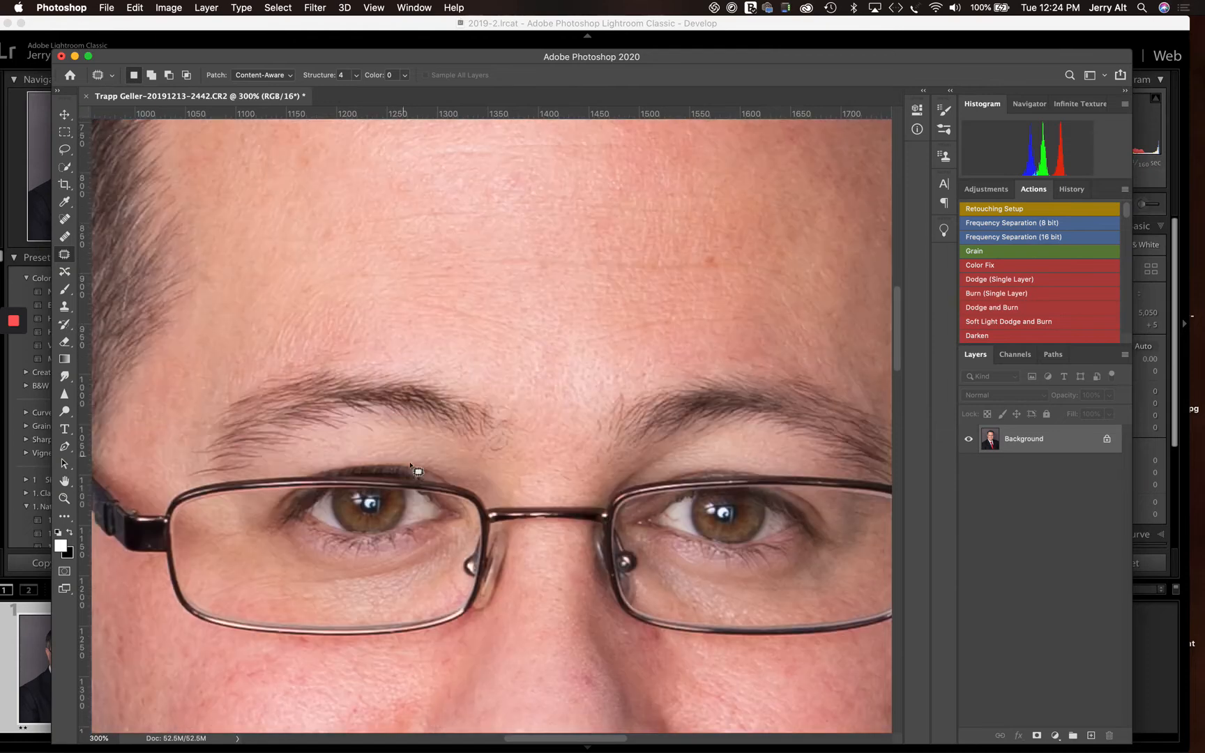
scroll(640, 607, "down", 4)
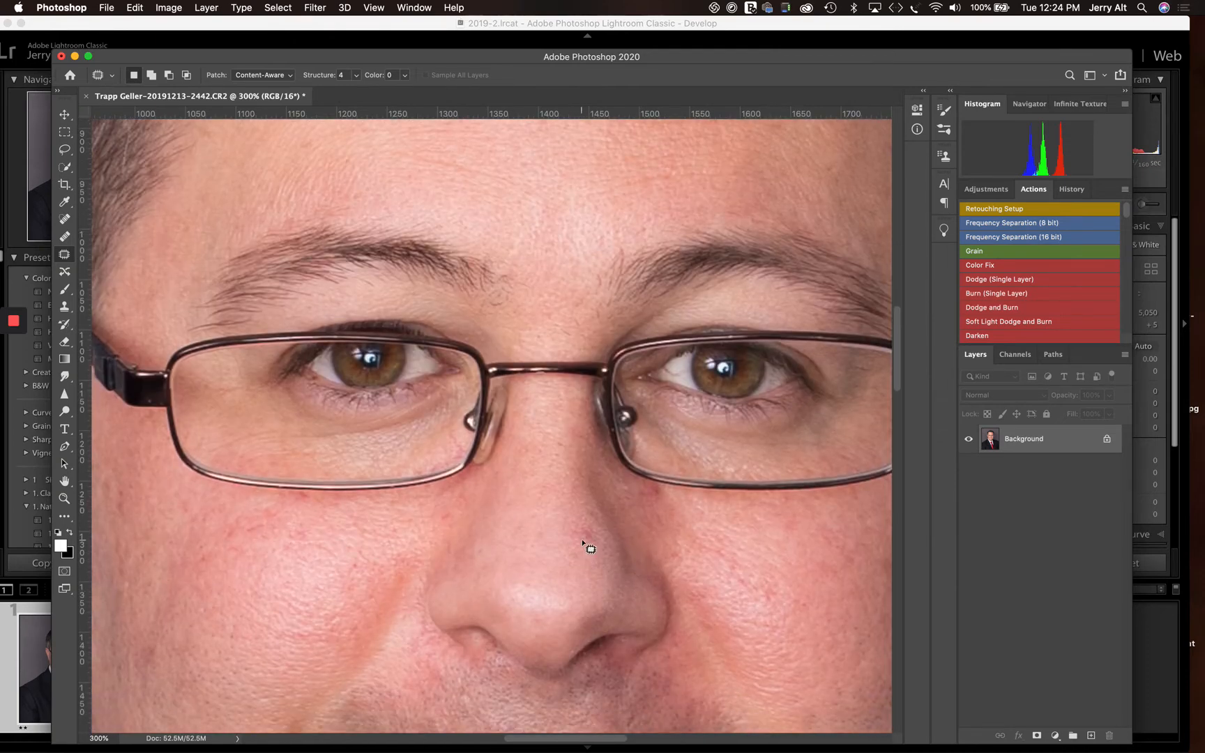
mouse_move(587, 546)
left_mouse_down()
mouse_move(606, 539)
mouse_move(587, 517)
mouse_move(565, 530)
mouse_move(582, 545)
left_mouse_up()
key("shift+BackSpace")
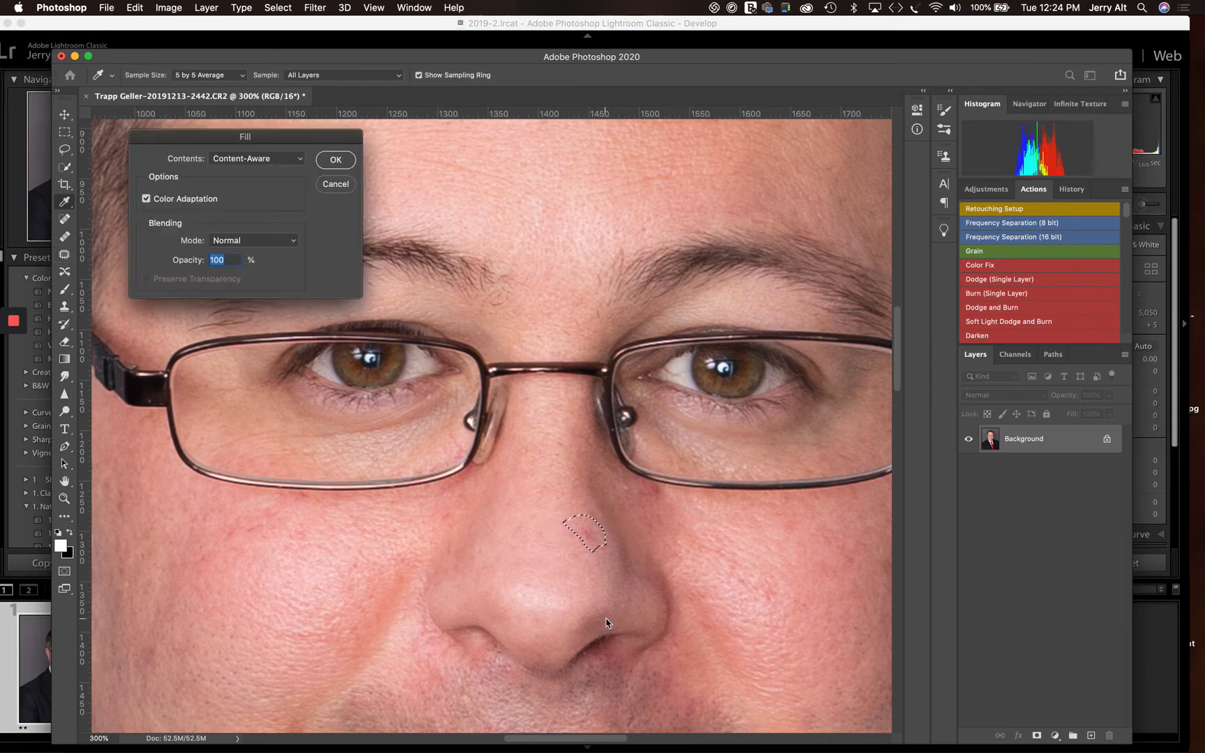
key("Return")
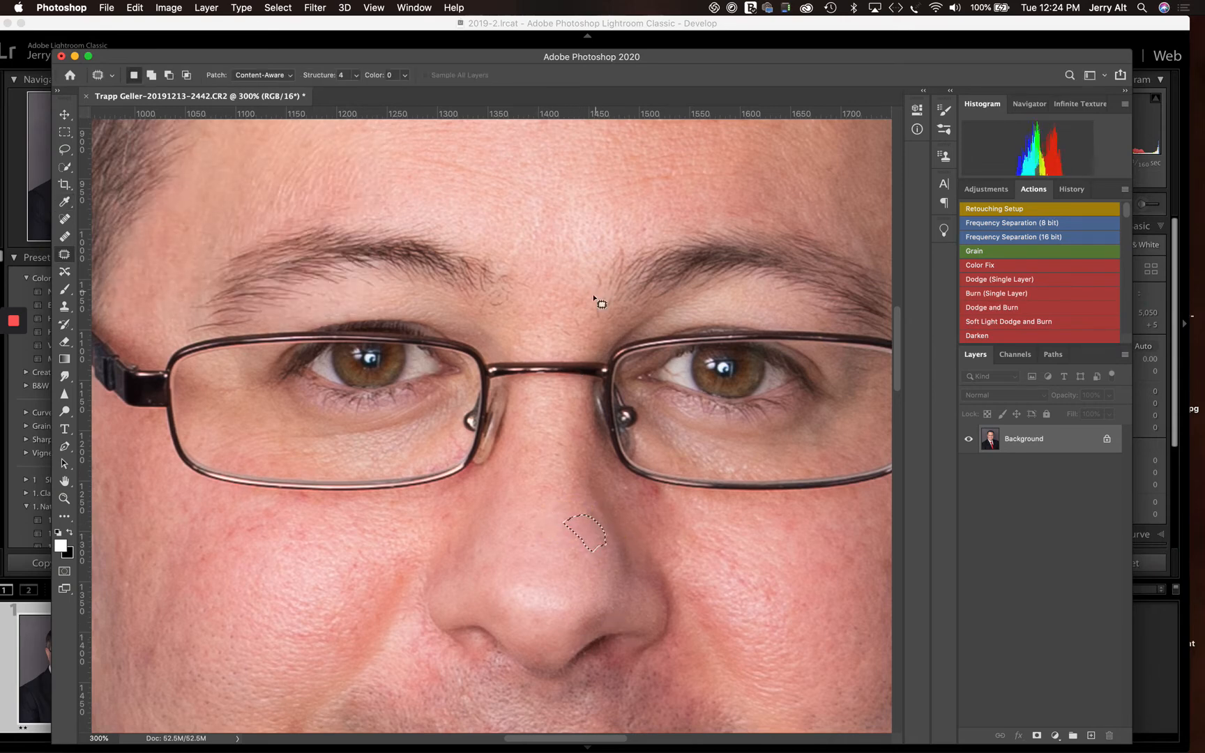
scroll(592, 318, "up", 3)
key("super+minus")
key("super+minus")
key("super+minus")
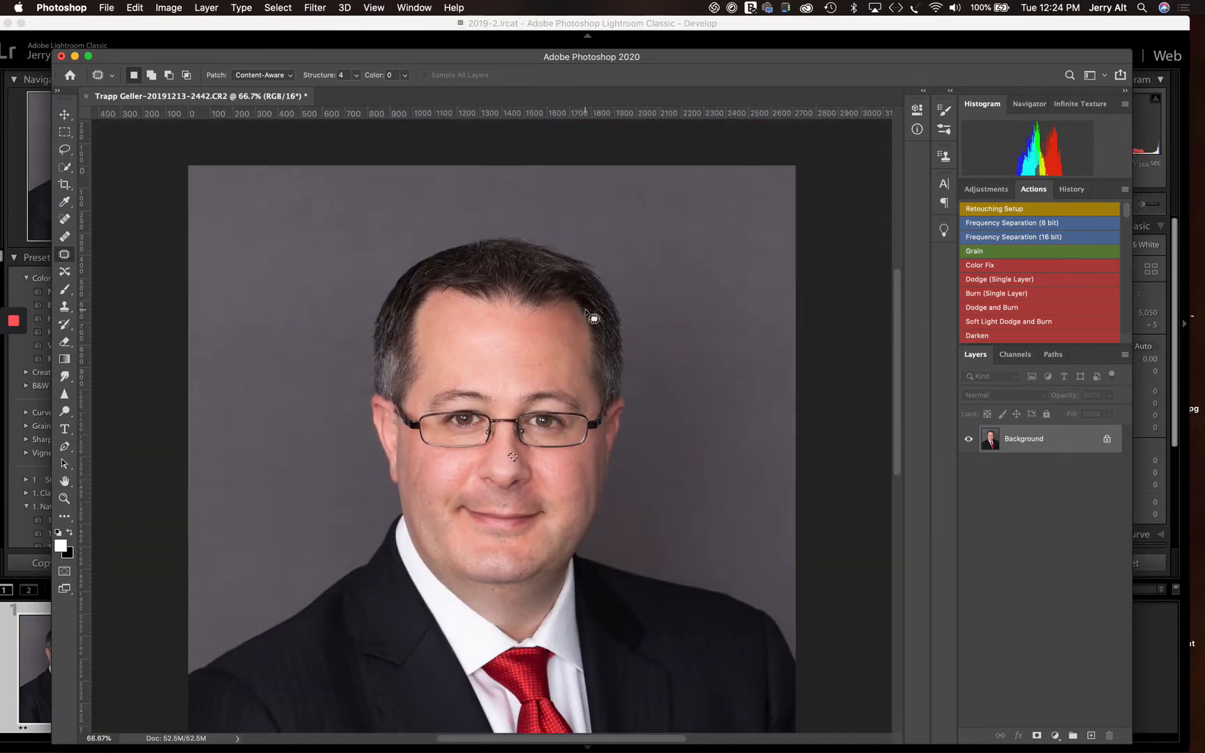
key("super+d")
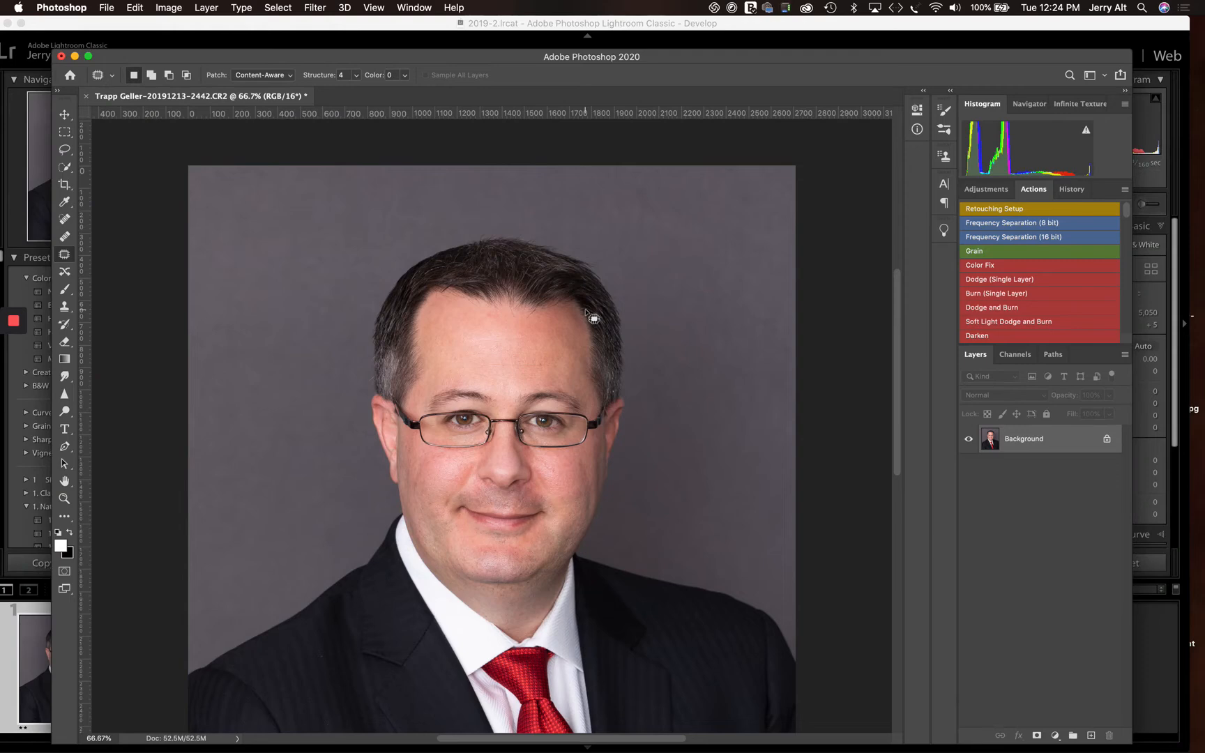
Step: Check the whole retouched portrait, close it with its changes saved, and return to Lightroom Classic
scroll(531, 421, "down", 5)
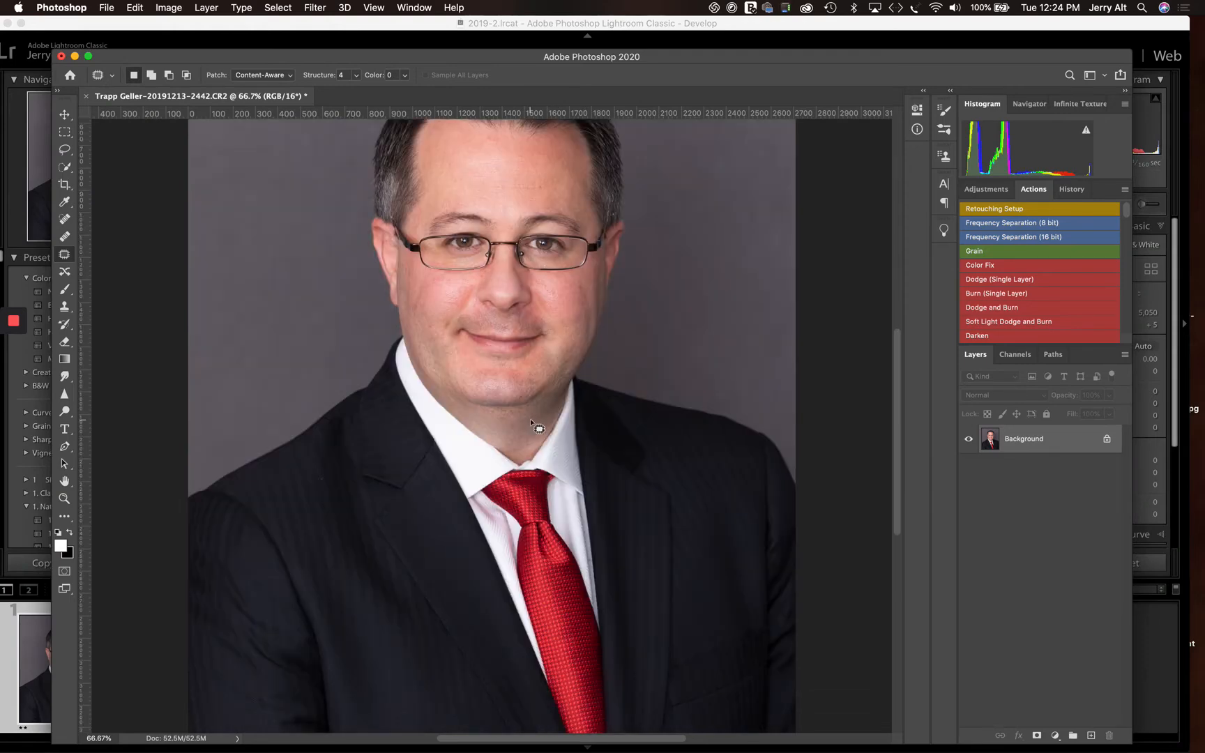
scroll(531, 420, "up", 2)
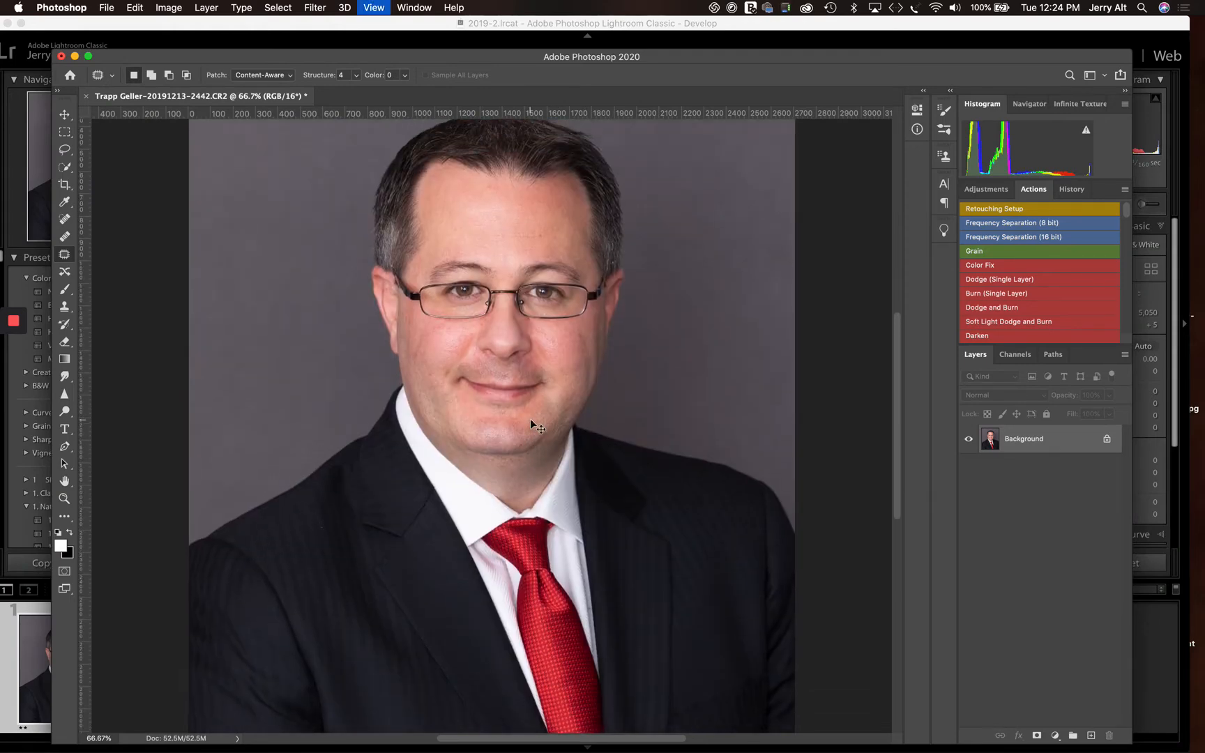
key("super+minus")
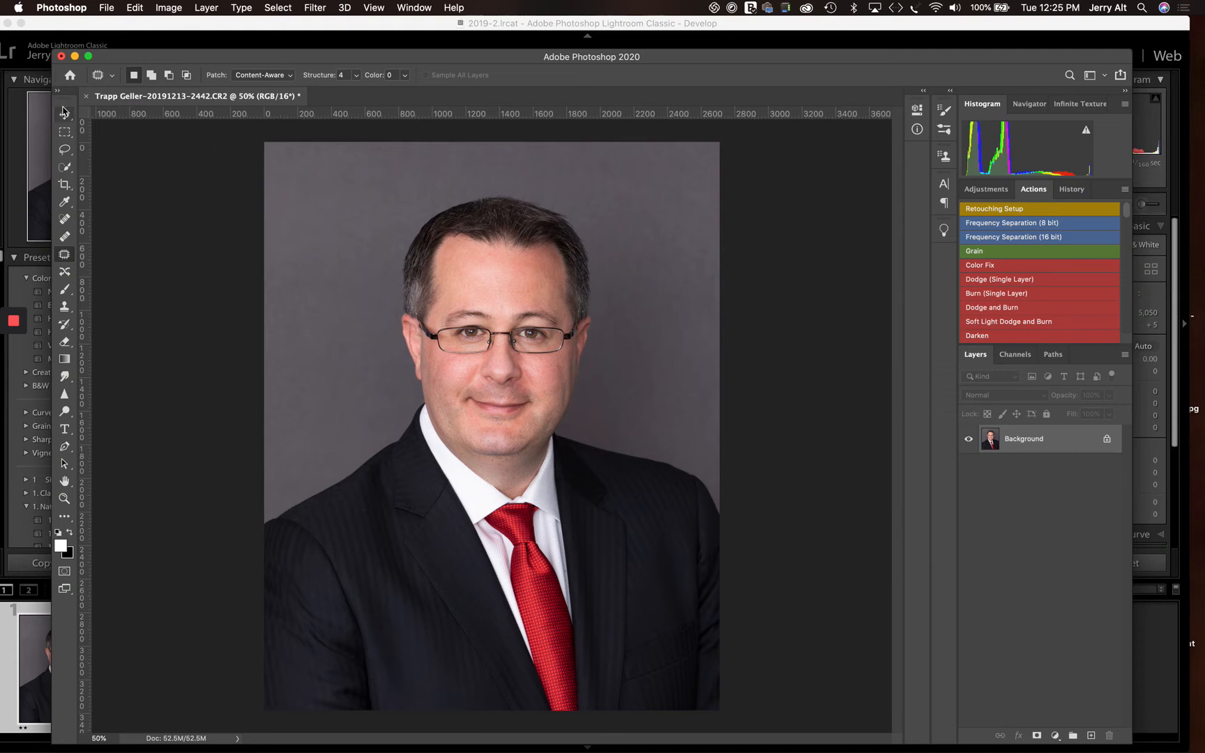
left_click(88, 97)
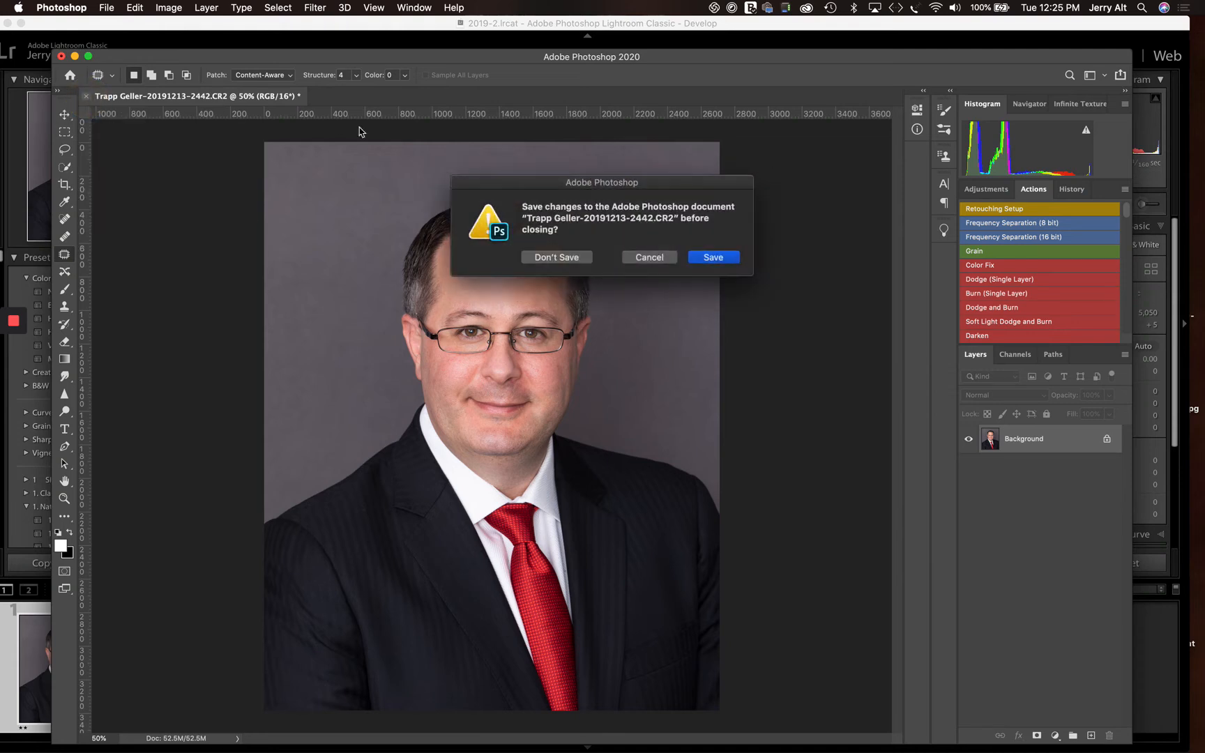
left_click(713, 257)
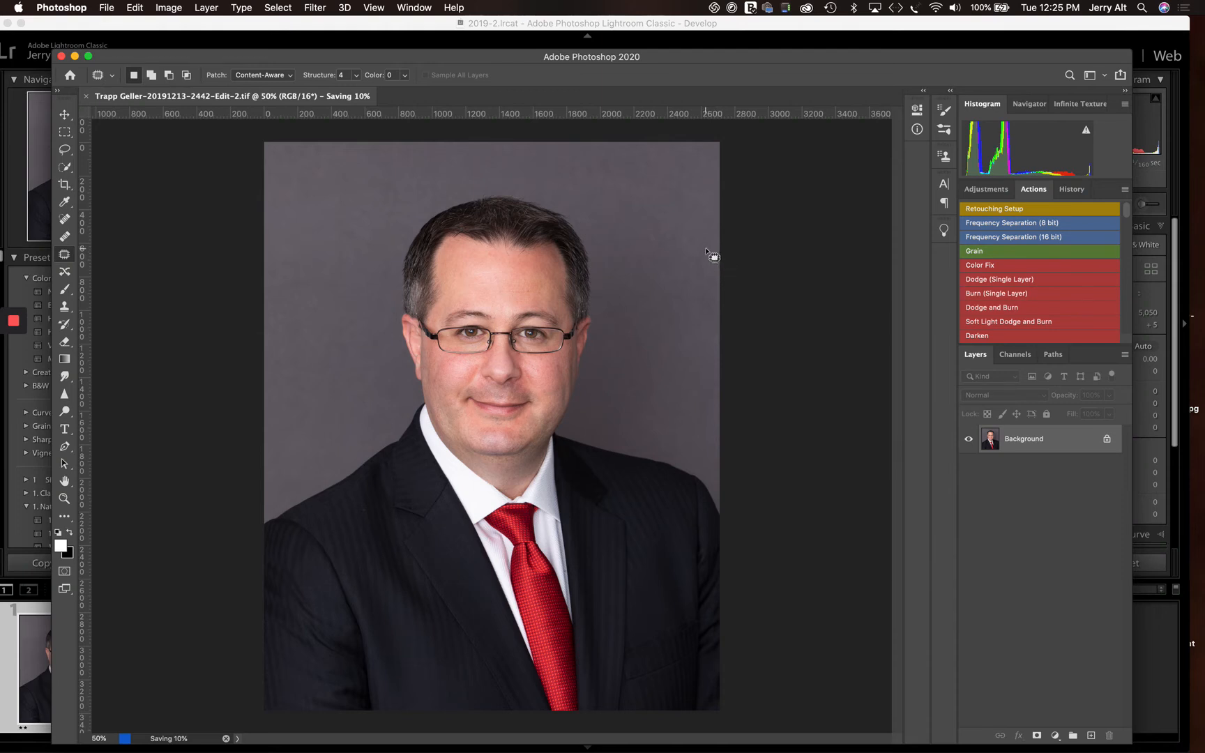
left_click(507, 30)
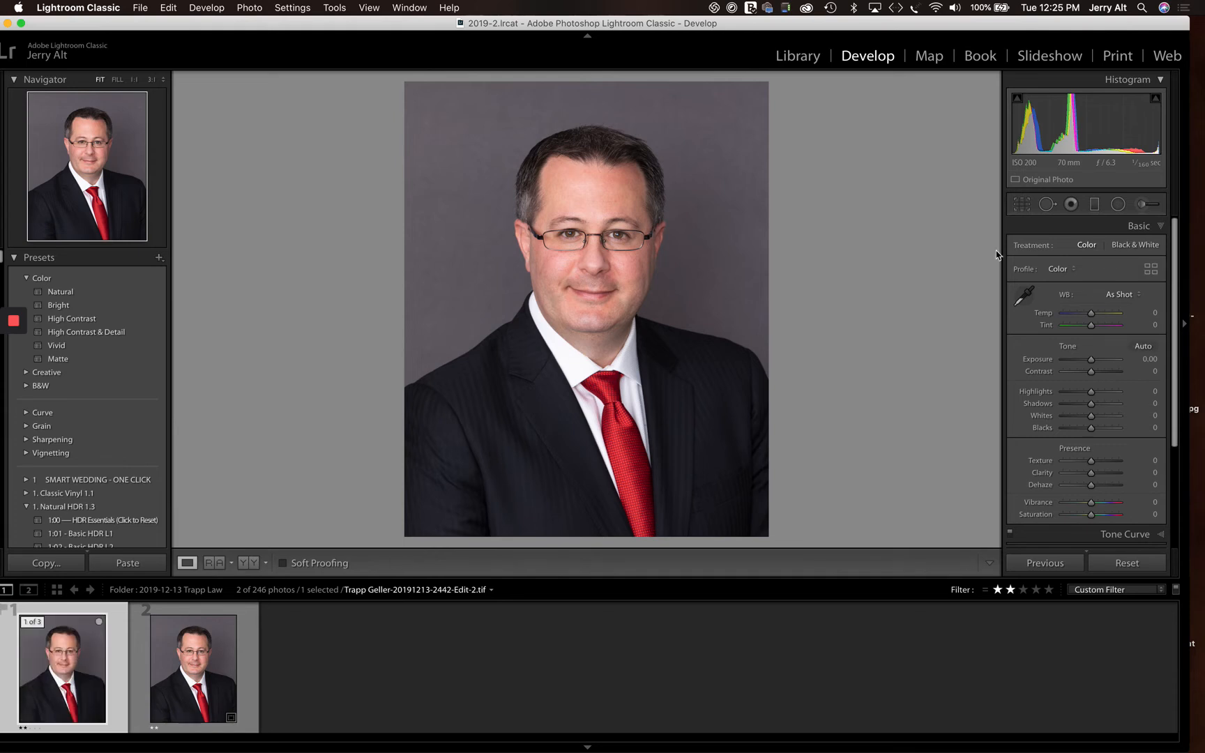
Step: Compare the crop area available in the retouched TIFF with that of the original CR2 photo
left_click(1021, 205)
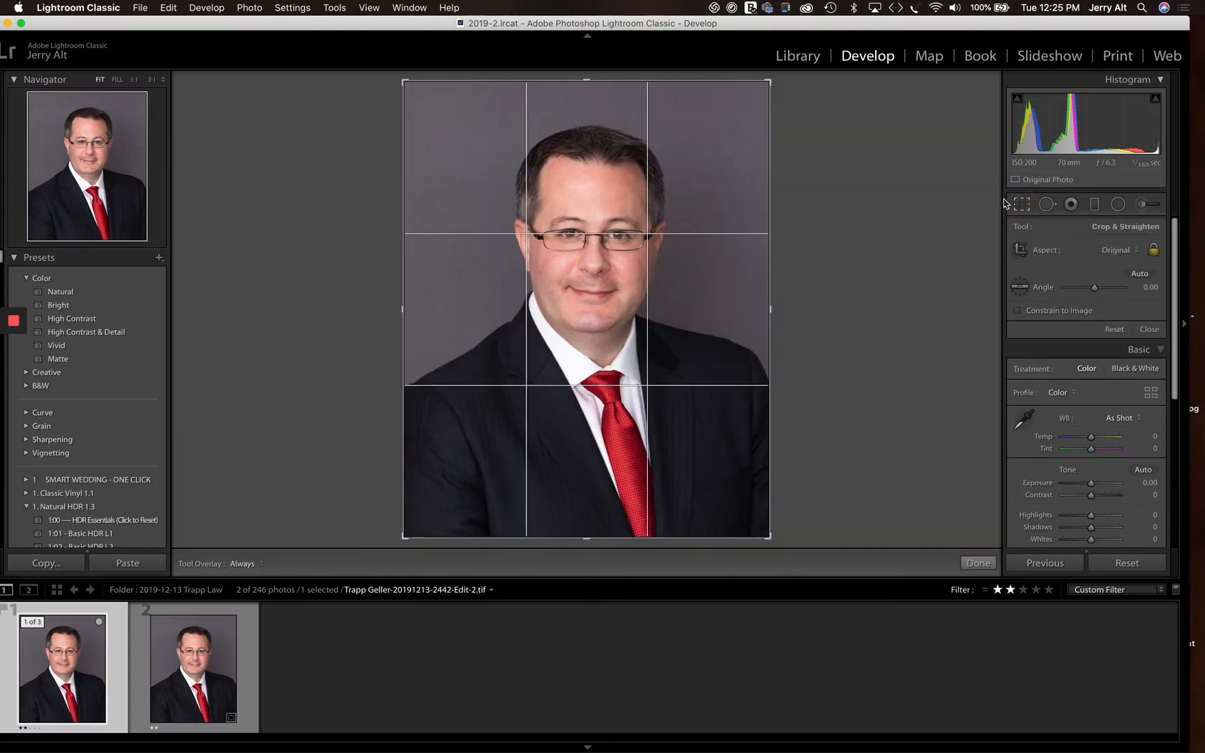
left_click(235, 668)
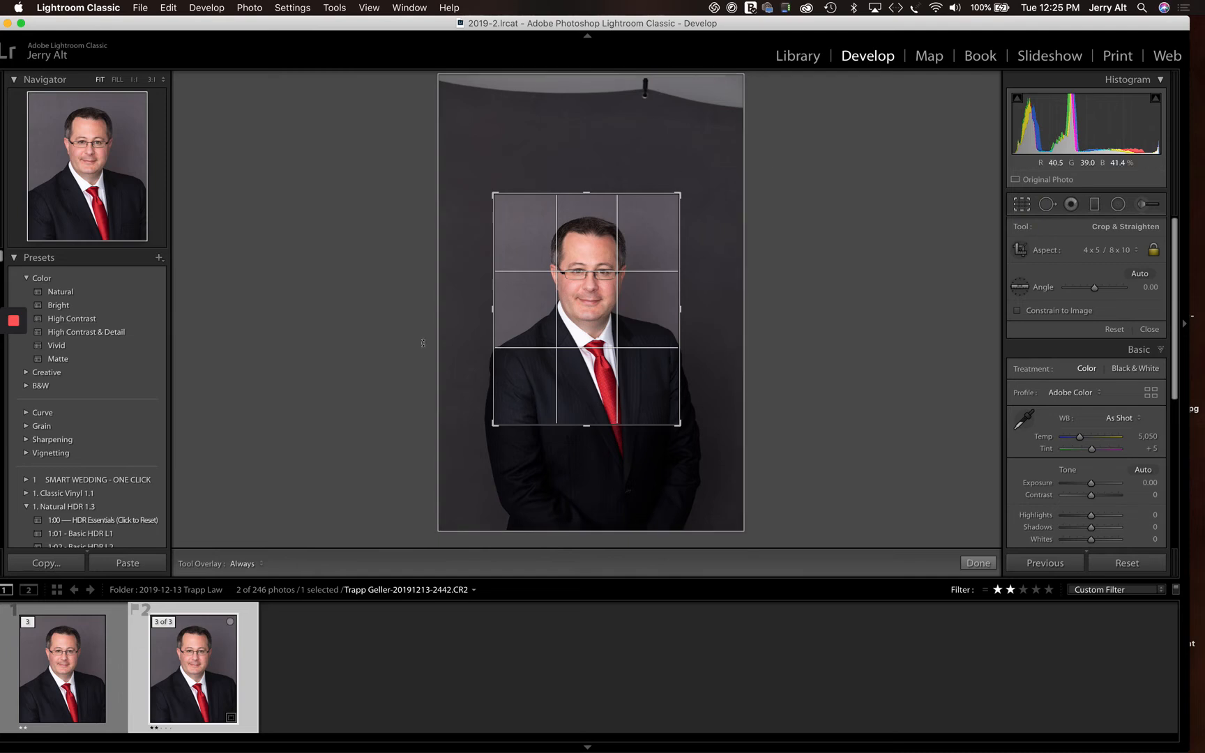
left_click(77, 640)
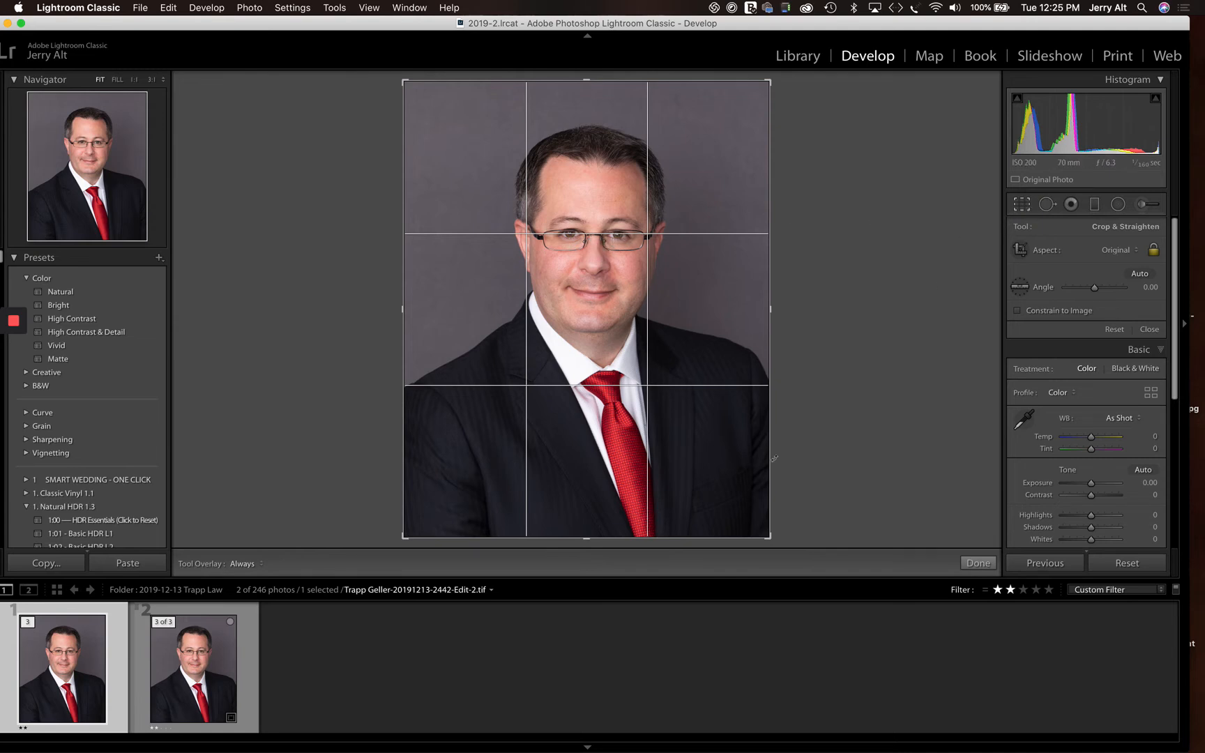
Step: Crop the retouched TIFF to a tight horizontal frame centred on the head, keeping the space above the hair and ending just below the chin
left_click_drag(770, 538, 875, 463)
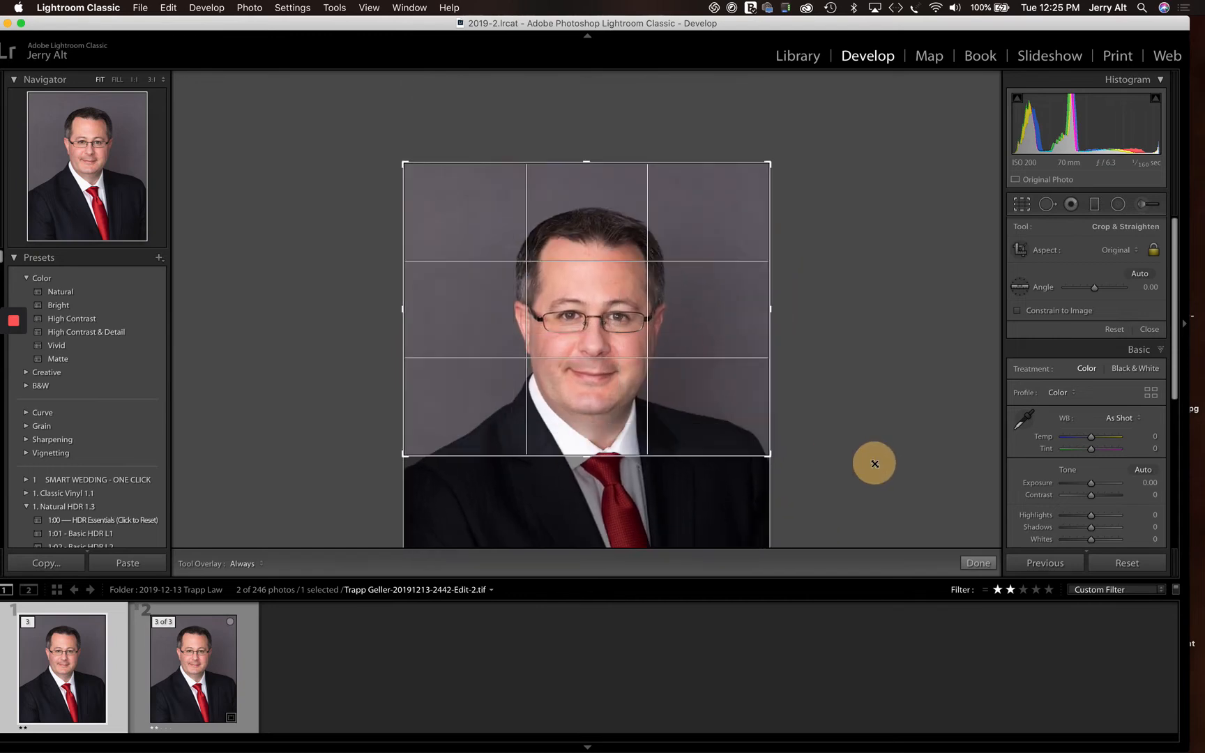
left_click_drag(654, 380, 665, 329)
mouse_move(633, 380)
left_mouse_down()
mouse_move(629, 406)
mouse_move(640, 357)
mouse_move(638, 391)
left_mouse_up()
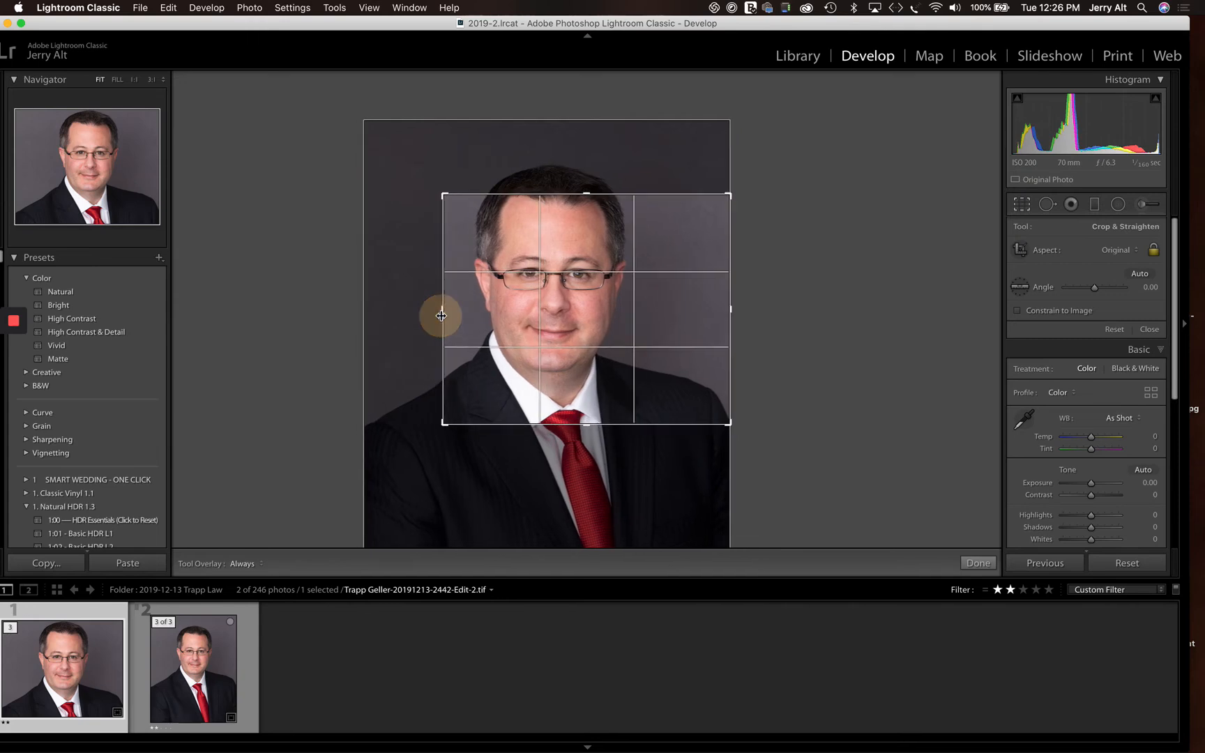
left_click_drag(510, 342, 548, 358)
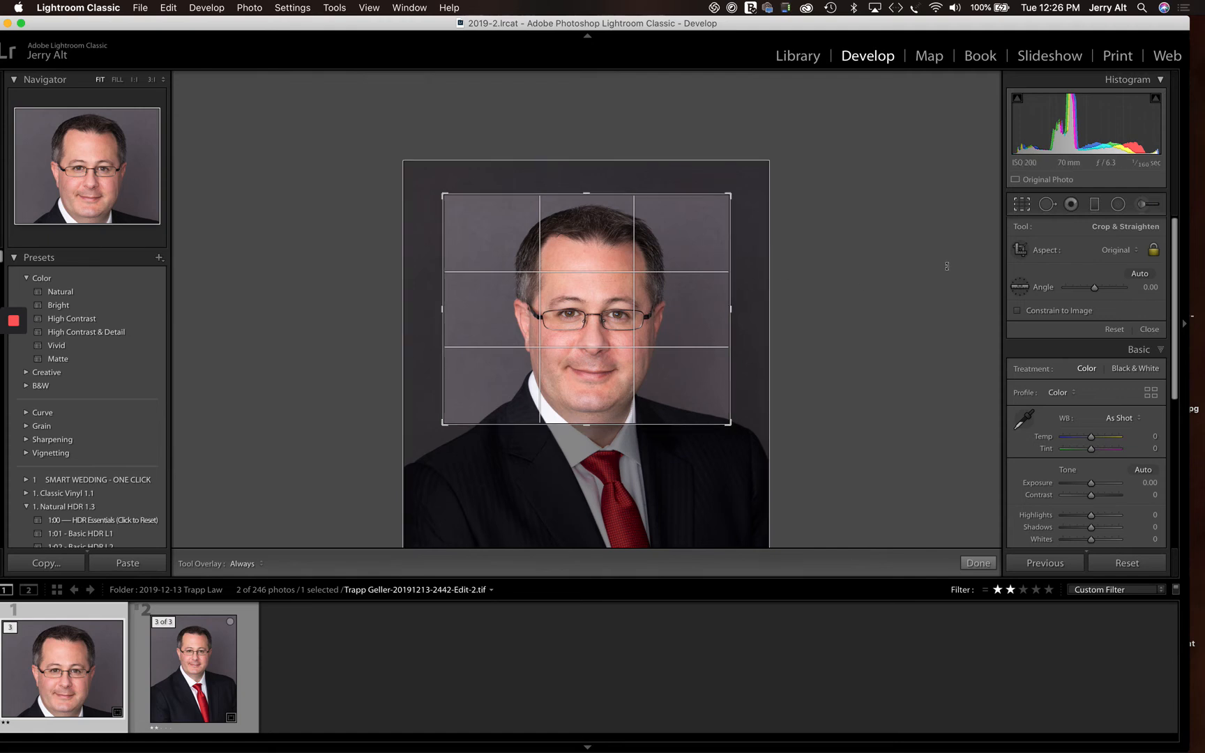
Step: Change the crop to 1 x 1, enlarge it to the image's full width from above the head to mid-chest, and apply it
left_click(1117, 256)
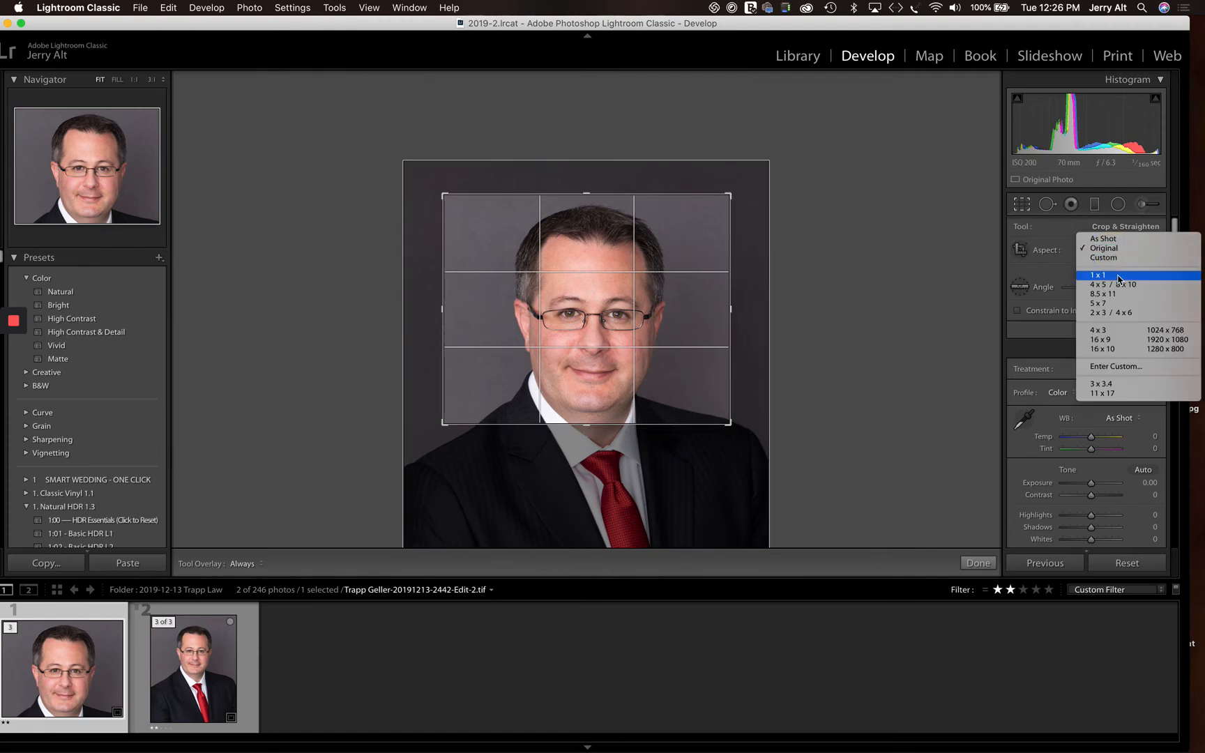
left_click(1118, 276)
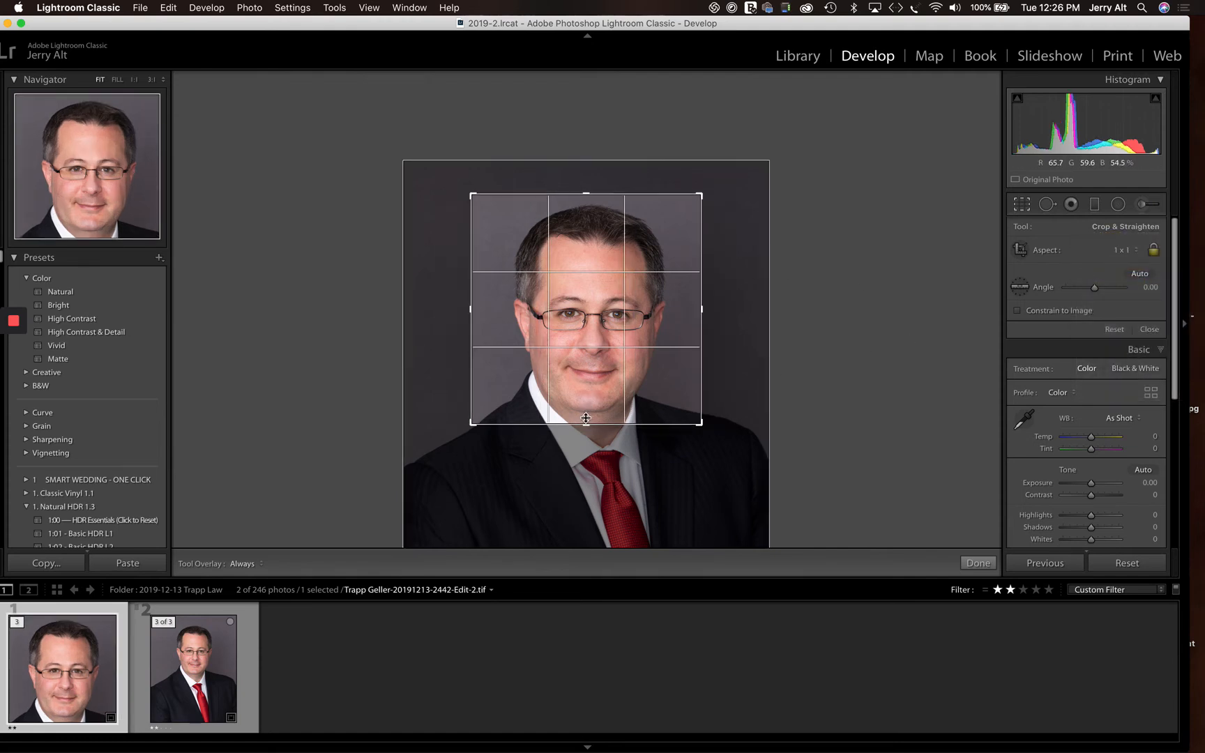
left_click_drag(580, 422, 578, 457)
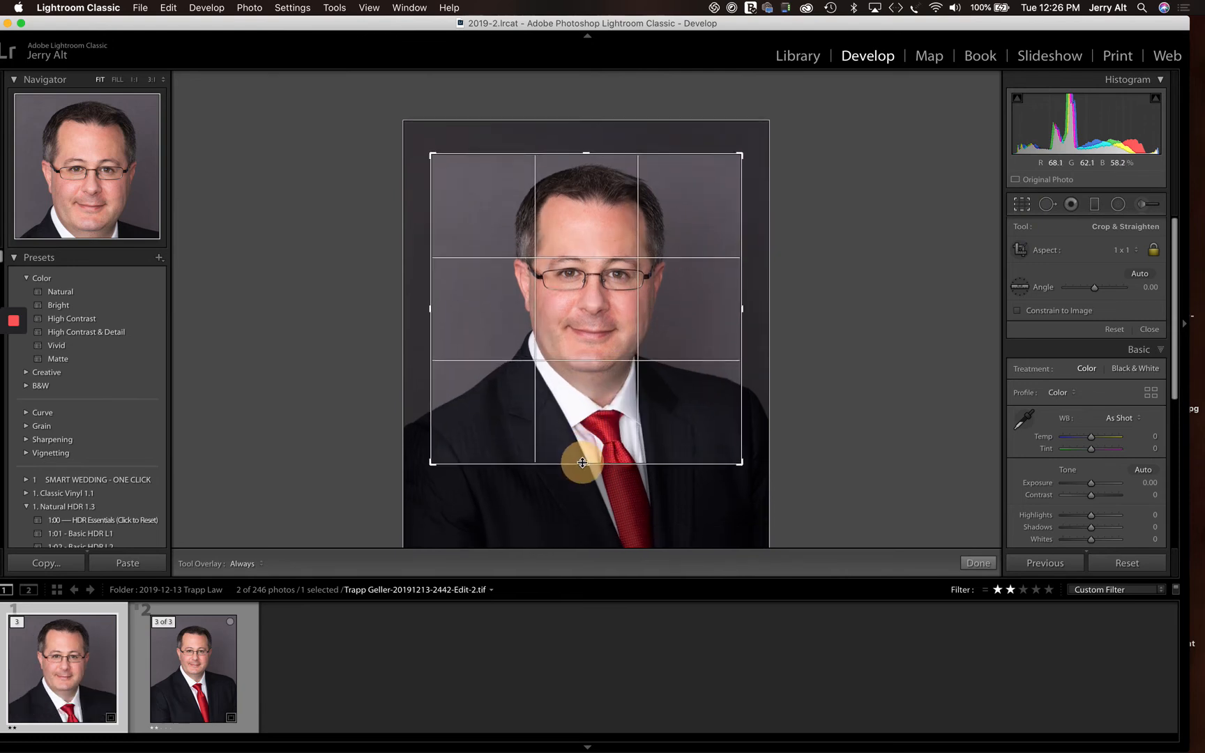
left_click_drag(592, 154, 595, 144)
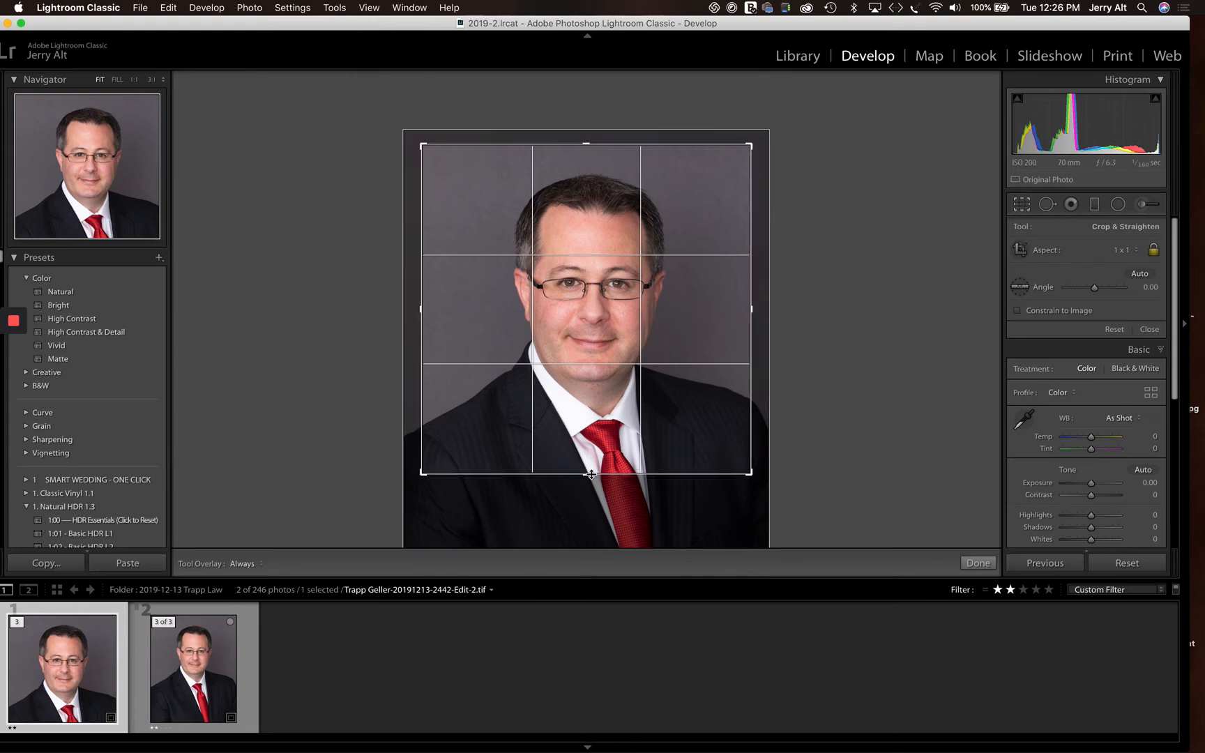
left_click_drag(587, 476, 574, 554)
left_click_drag(572, 418, 582, 421)
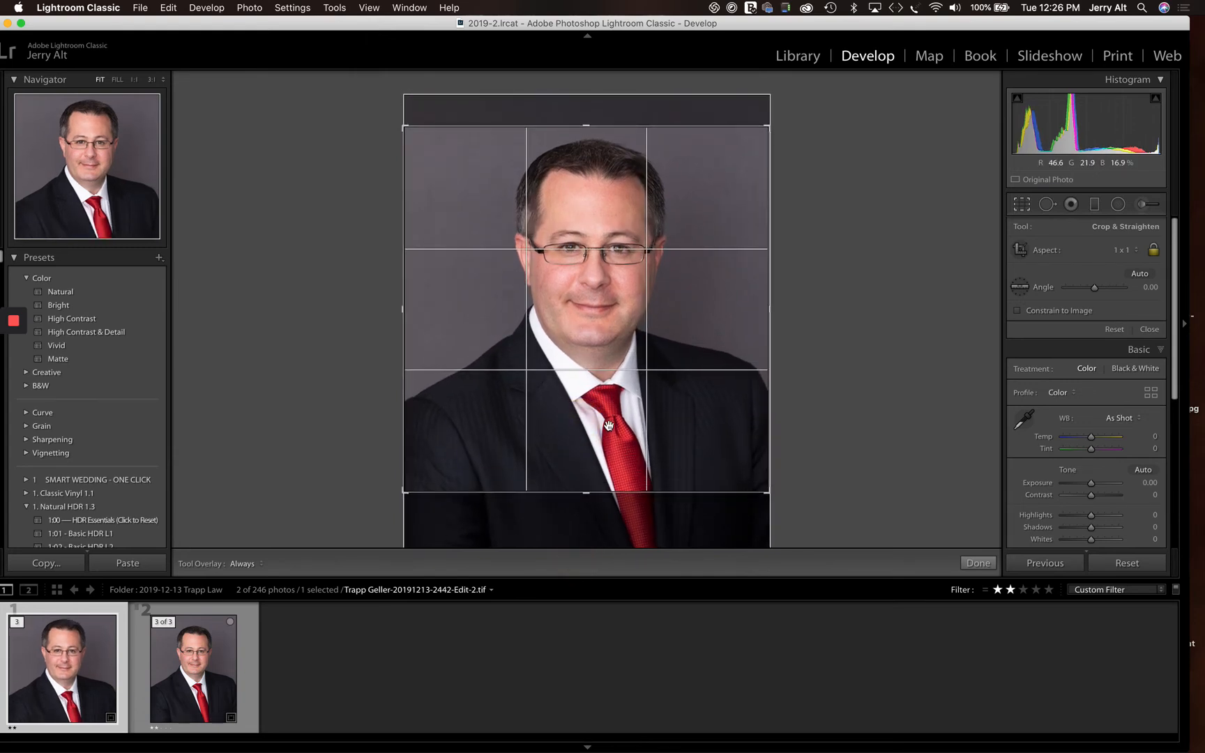
double_click(601, 406)
left_click(601, 405)
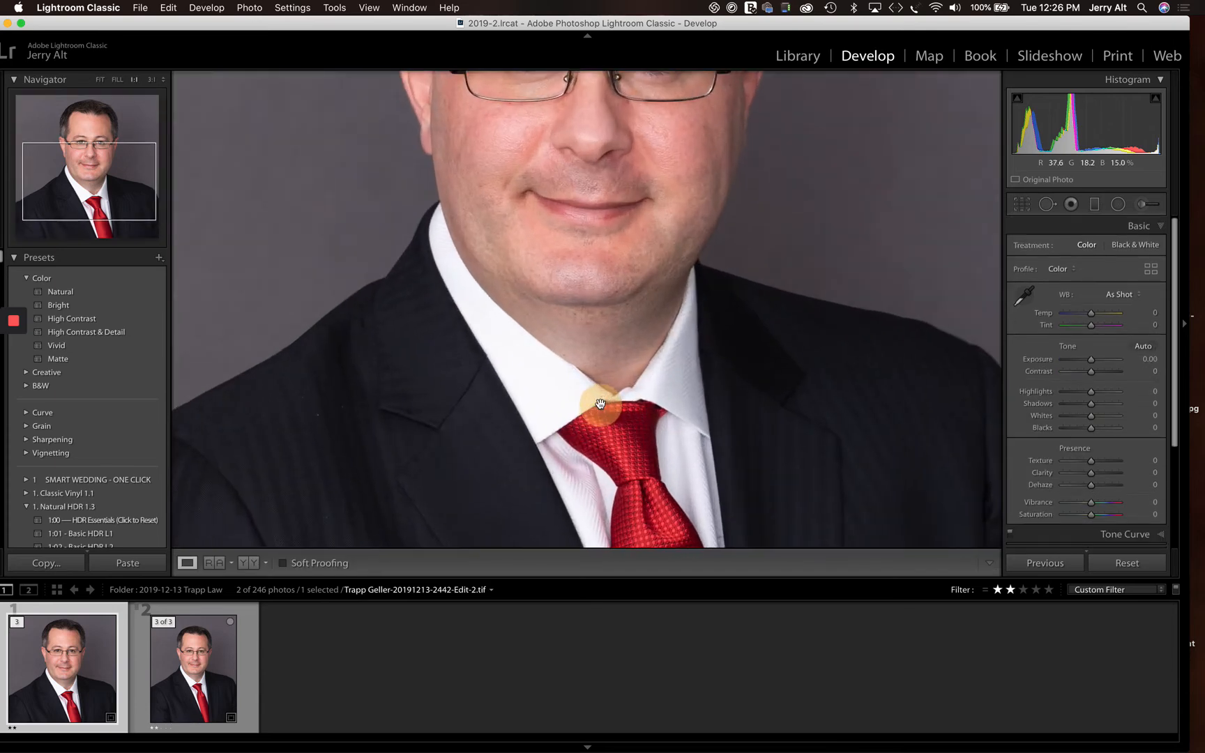
left_click(602, 404)
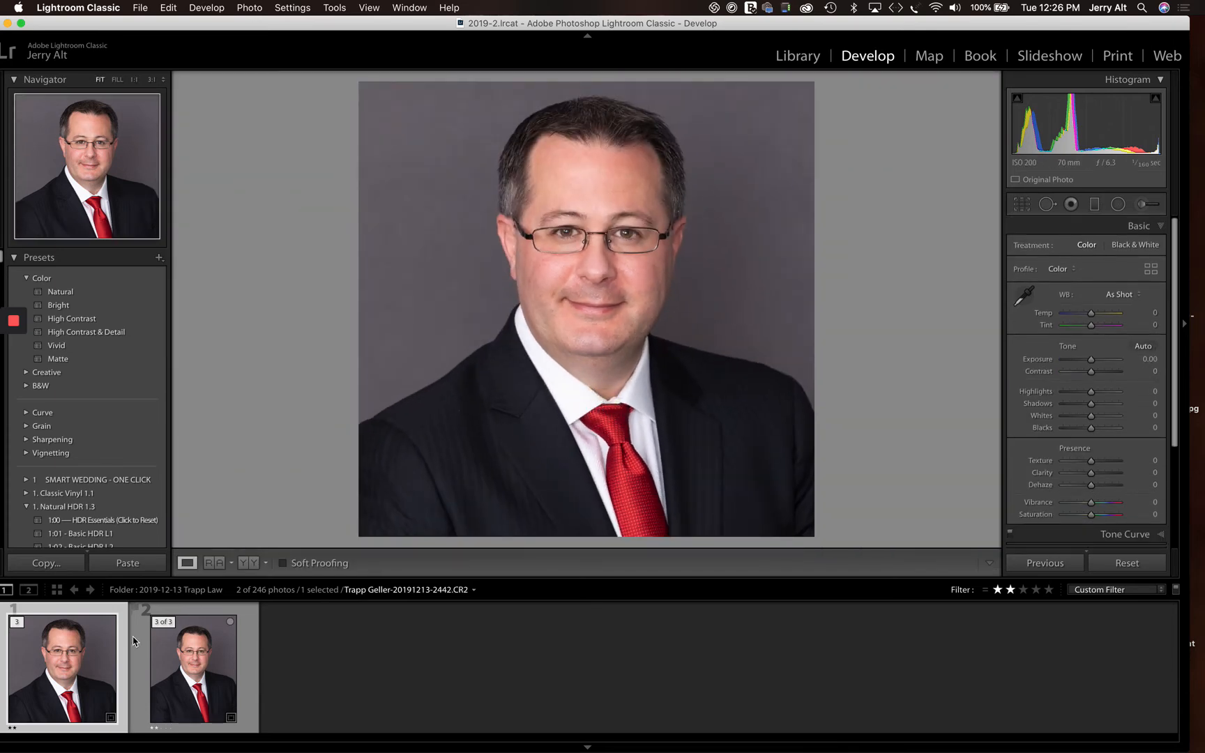
Step: Change the retouched photo's crop to 4 x 5 / 8 x 10, extend it to the full frame, and switch to the original CR2 photo
left_click(1025, 206)
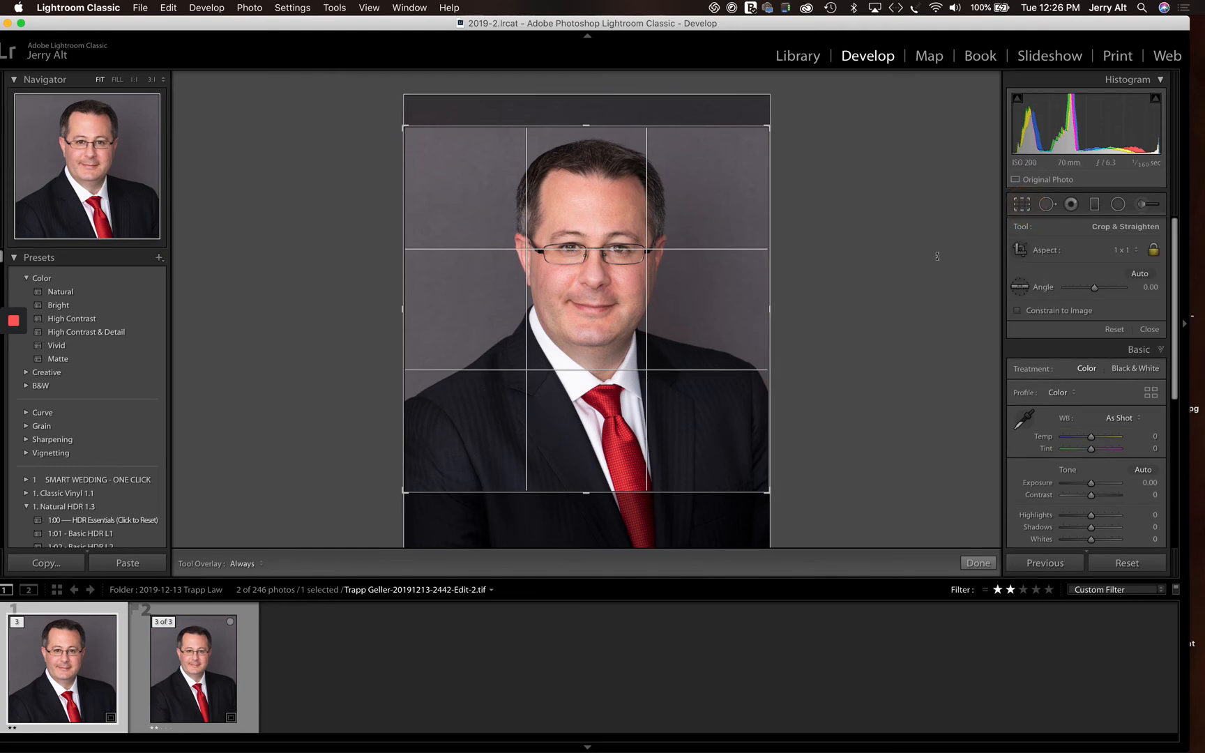
left_click(1122, 251)
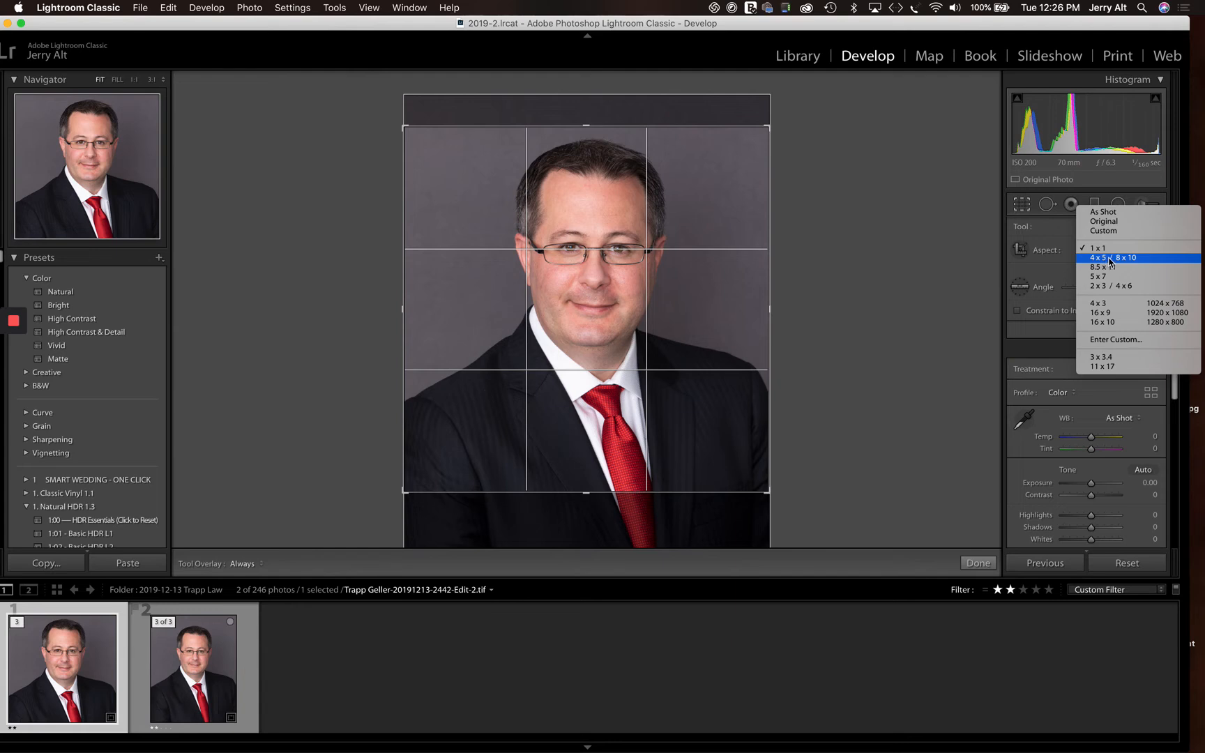
left_click(1111, 258)
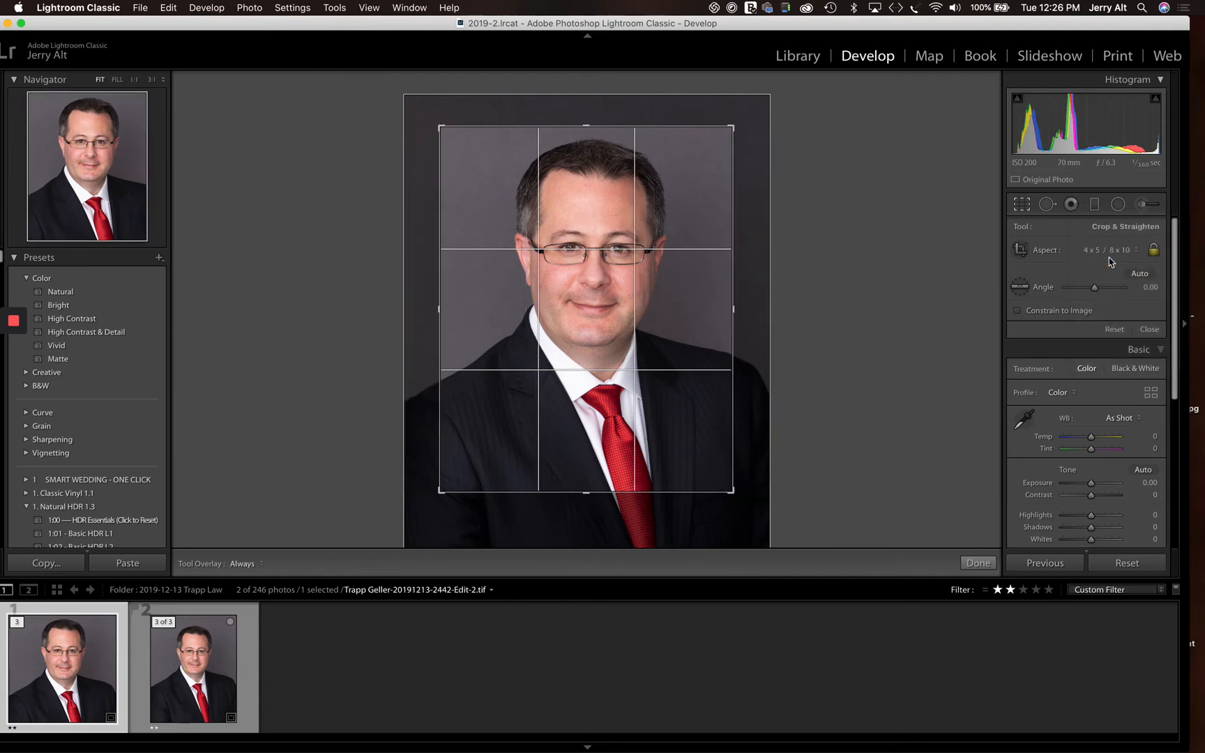
left_click_drag(592, 492, 551, 646)
left_click_drag(605, 97, 603, 72)
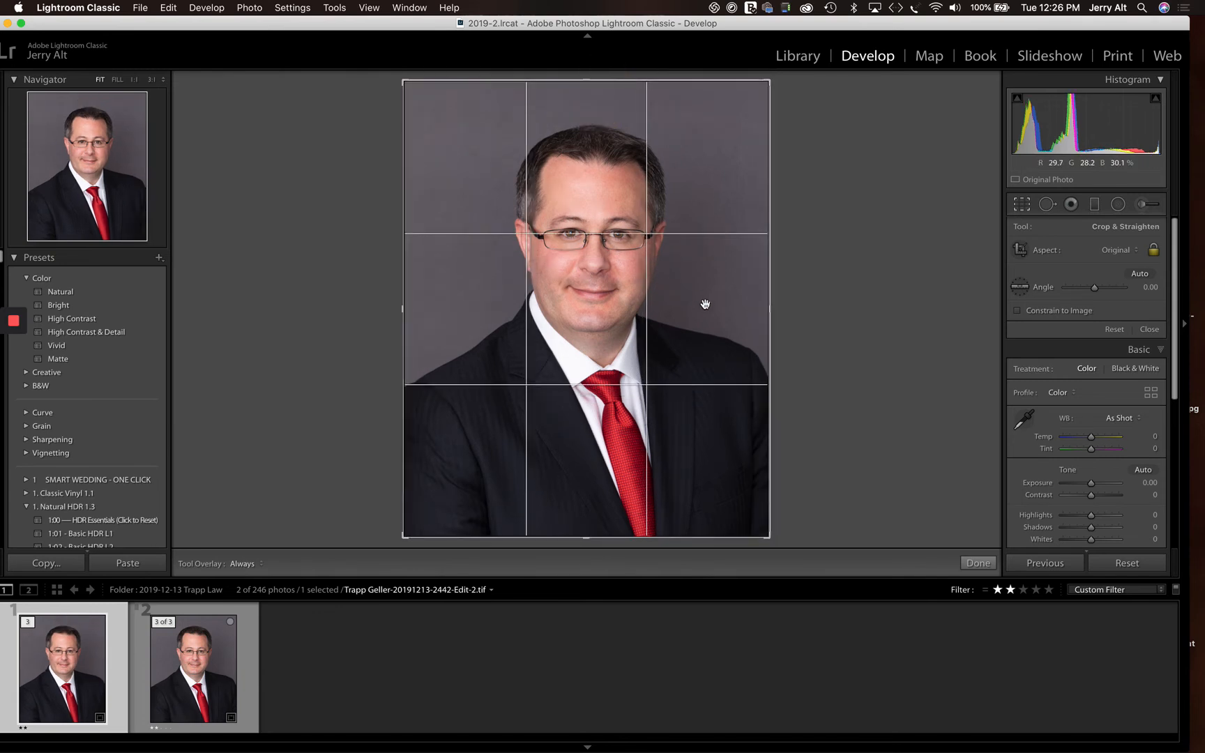
left_click_drag(779, 322, 778, 318)
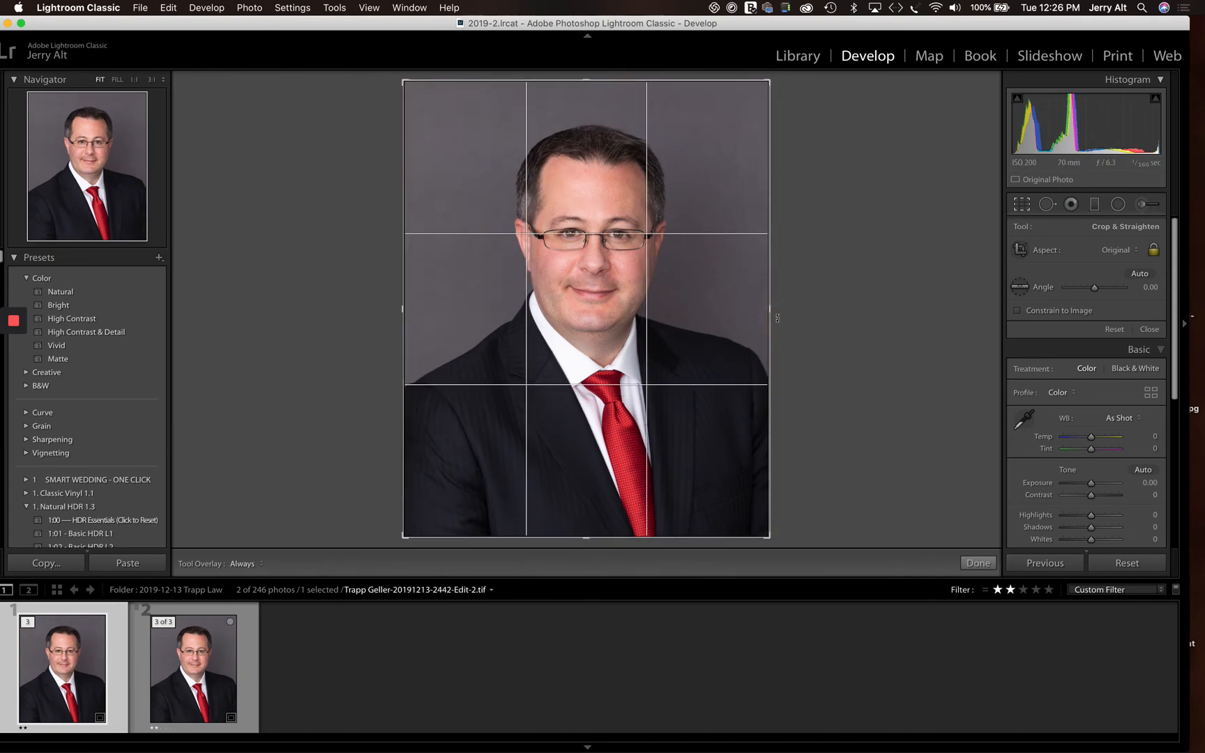
left_click(221, 672)
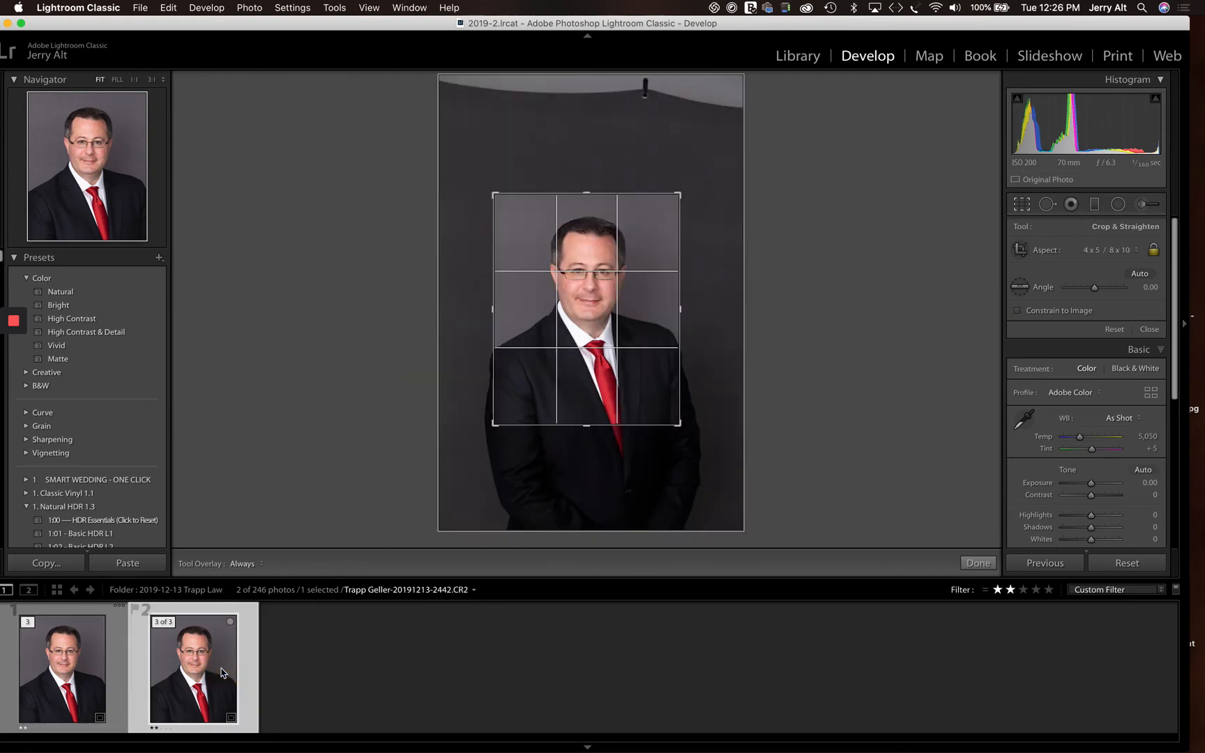
Step: Reopen the crop on the original CR2 photo and set its aspect to Original to restore the full frame
left_click(1028, 207)
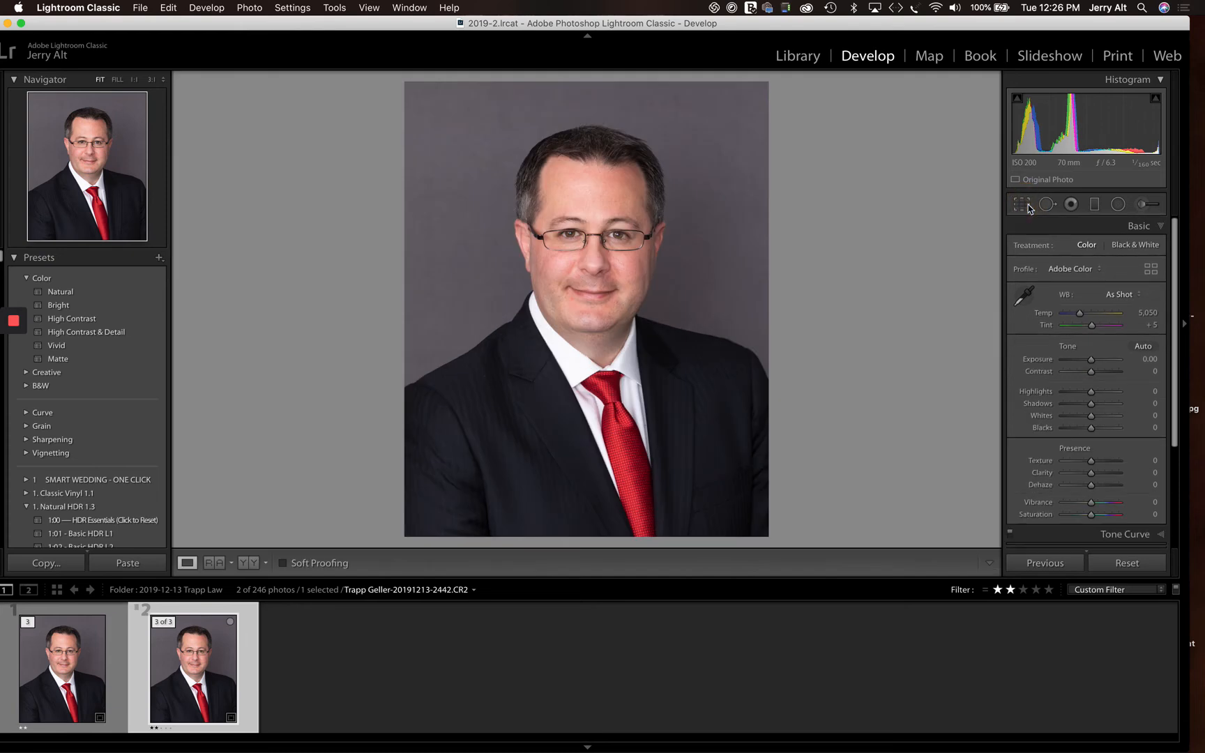
left_click(1029, 207)
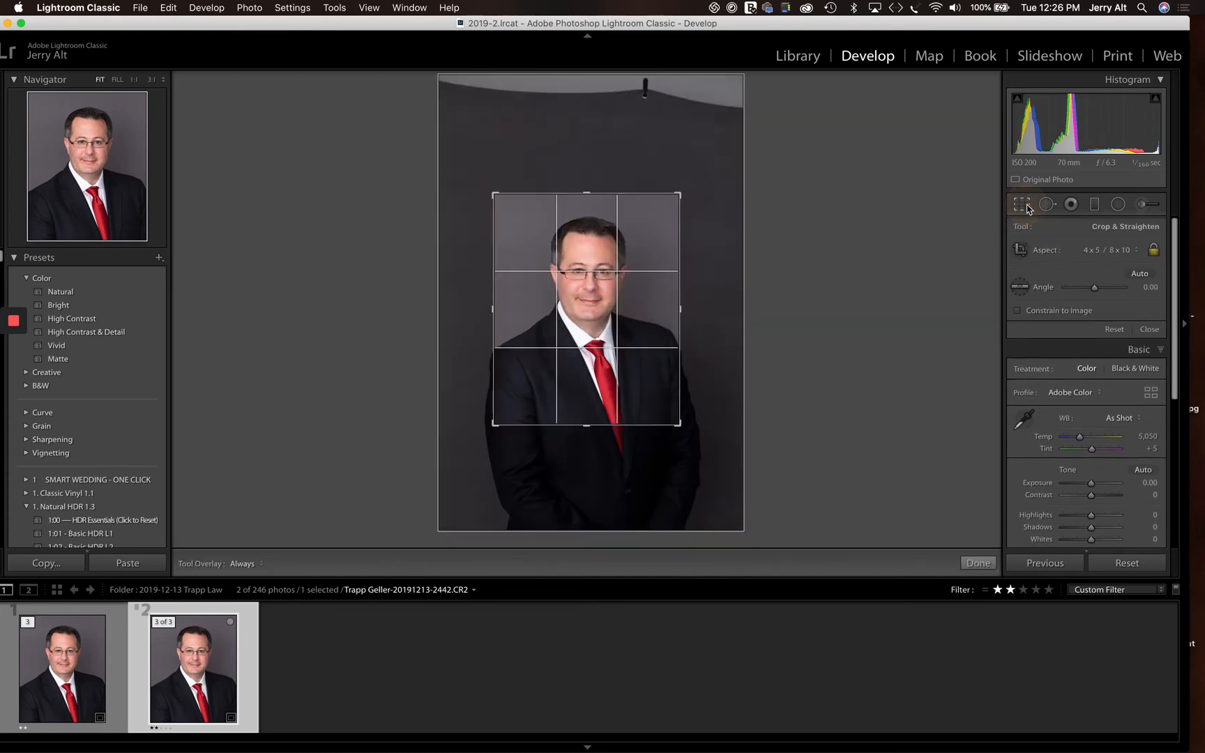
left_click(1107, 249)
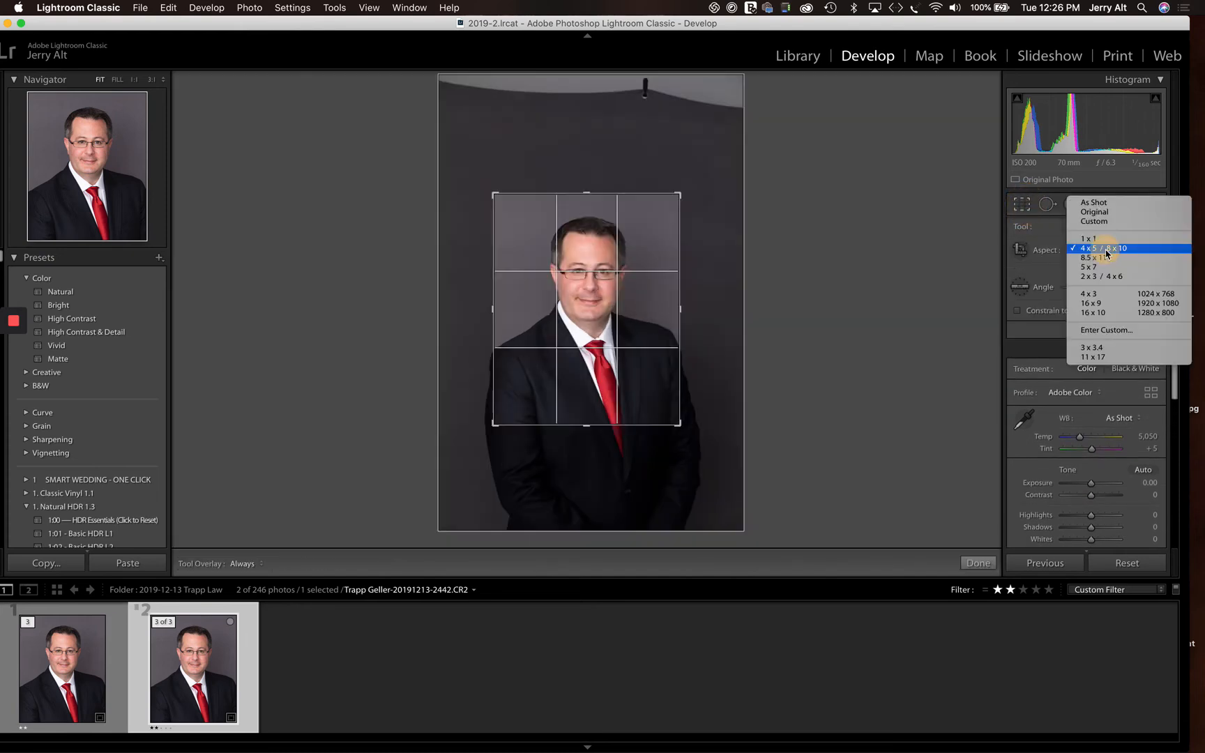
left_click(1107, 213)
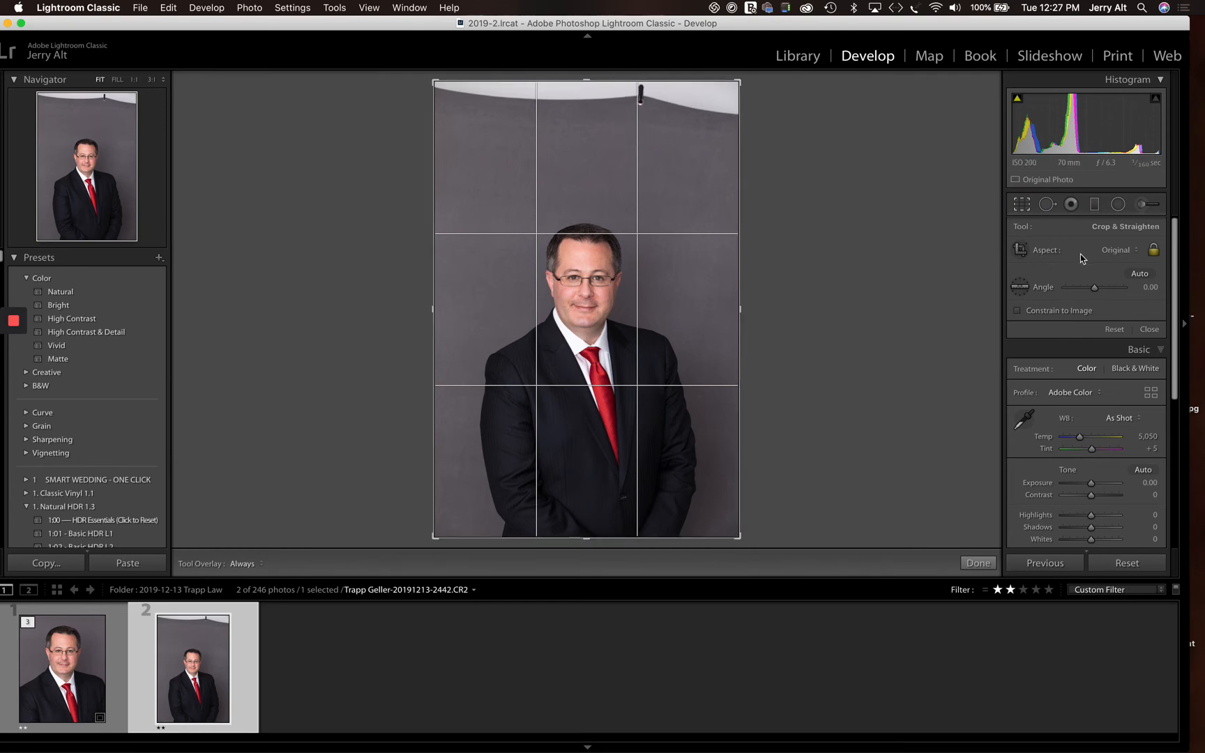
Step: Crop the CR2 photo to a vertical 4 x 5 / 8 x 10 at nearly full width, excluding the backdrop's upper edge, and apply it
left_click(1108, 255)
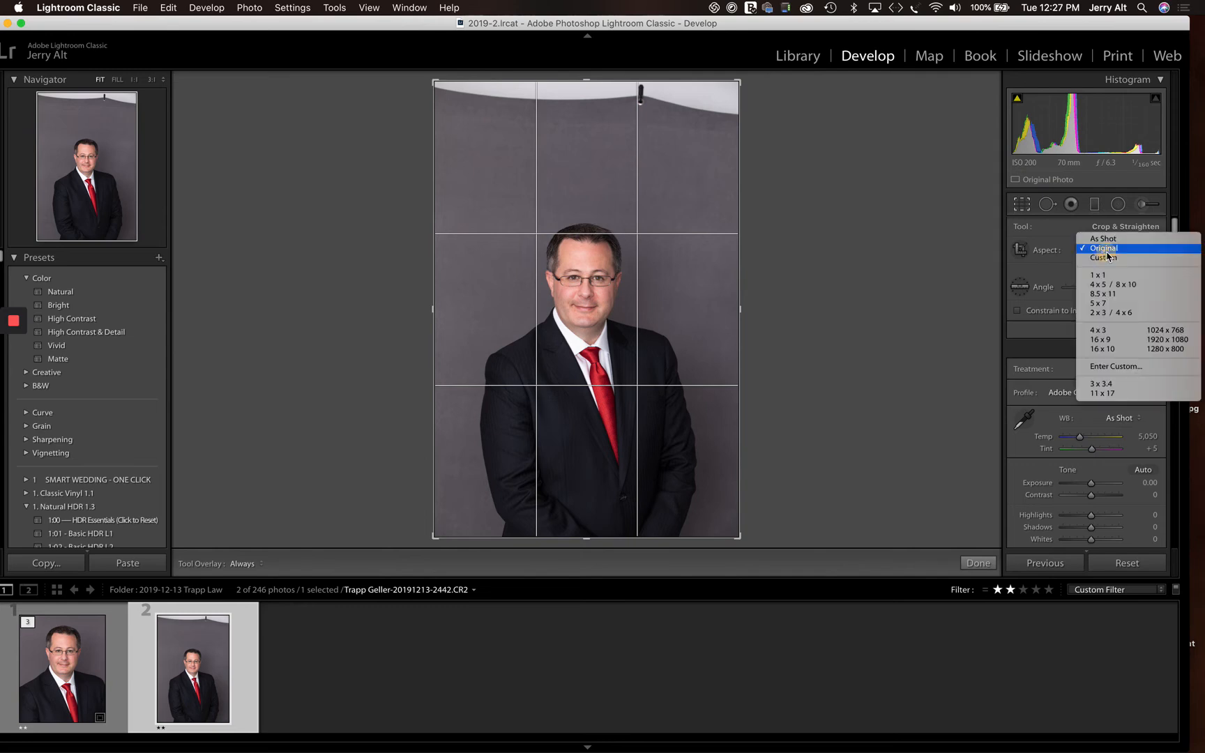
left_click(1119, 291)
left_click_drag(620, 119, 643, 141)
left_click_drag(630, 351, 659, 327)
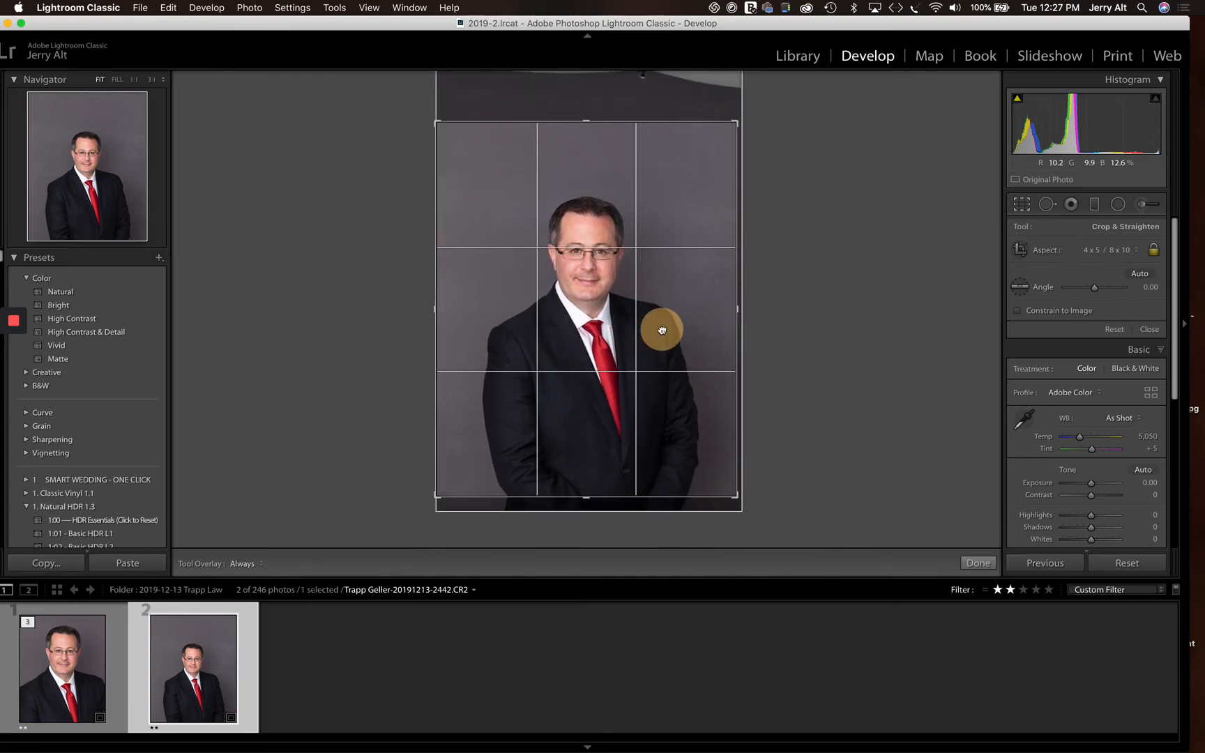
double_click(596, 318)
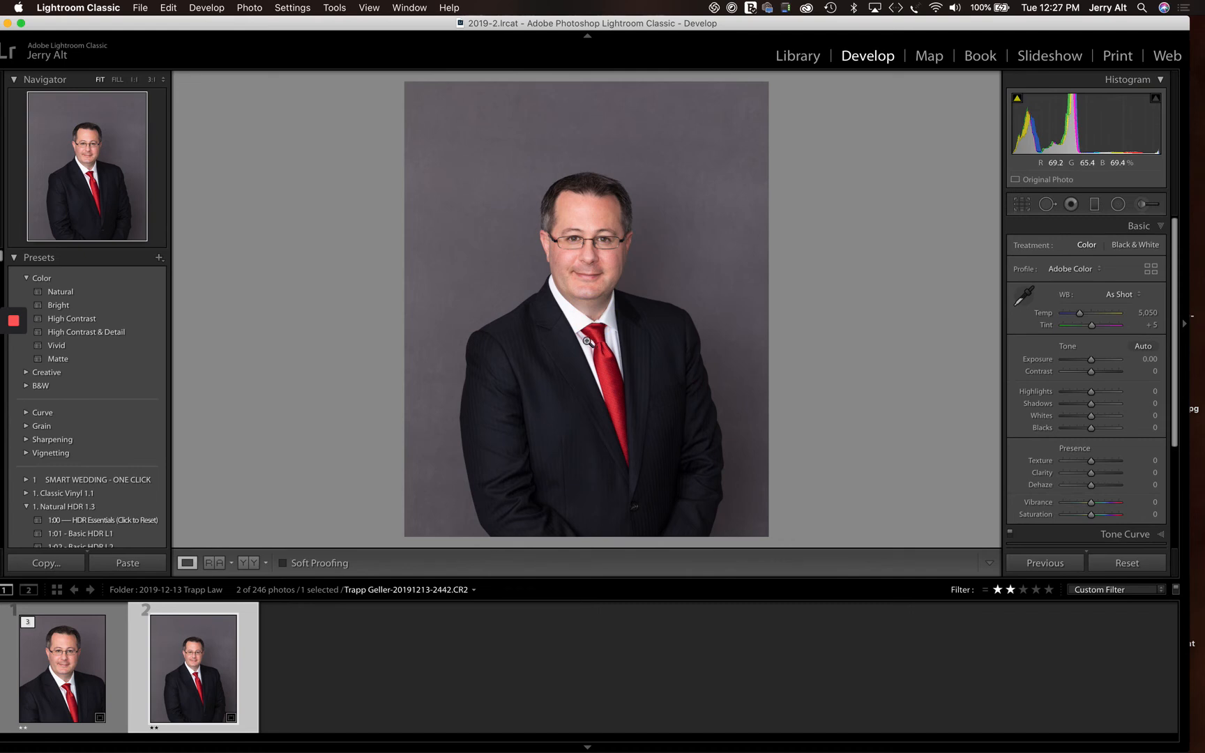
Step: Inspect the face and collar at 1:1 in the cropped CR2 photo, and return to the fitted view
left_click(604, 240)
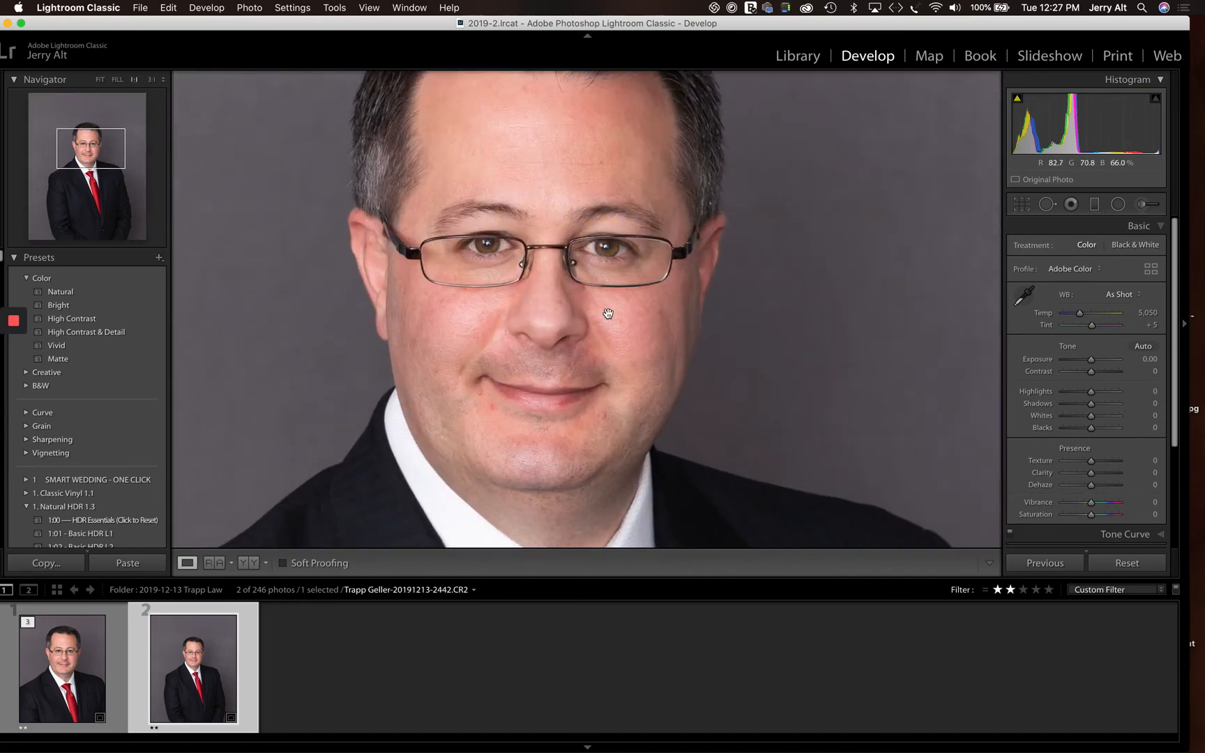
scroll(593, 345, "down", 3)
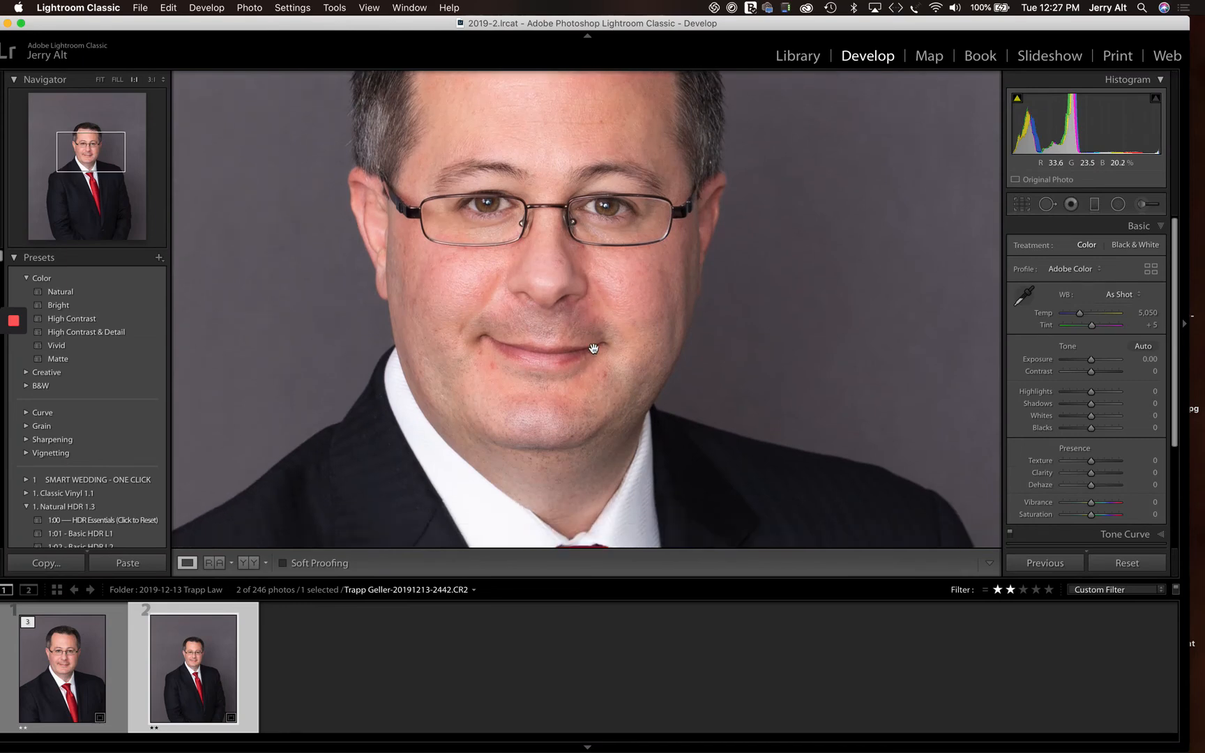
left_click(592, 352)
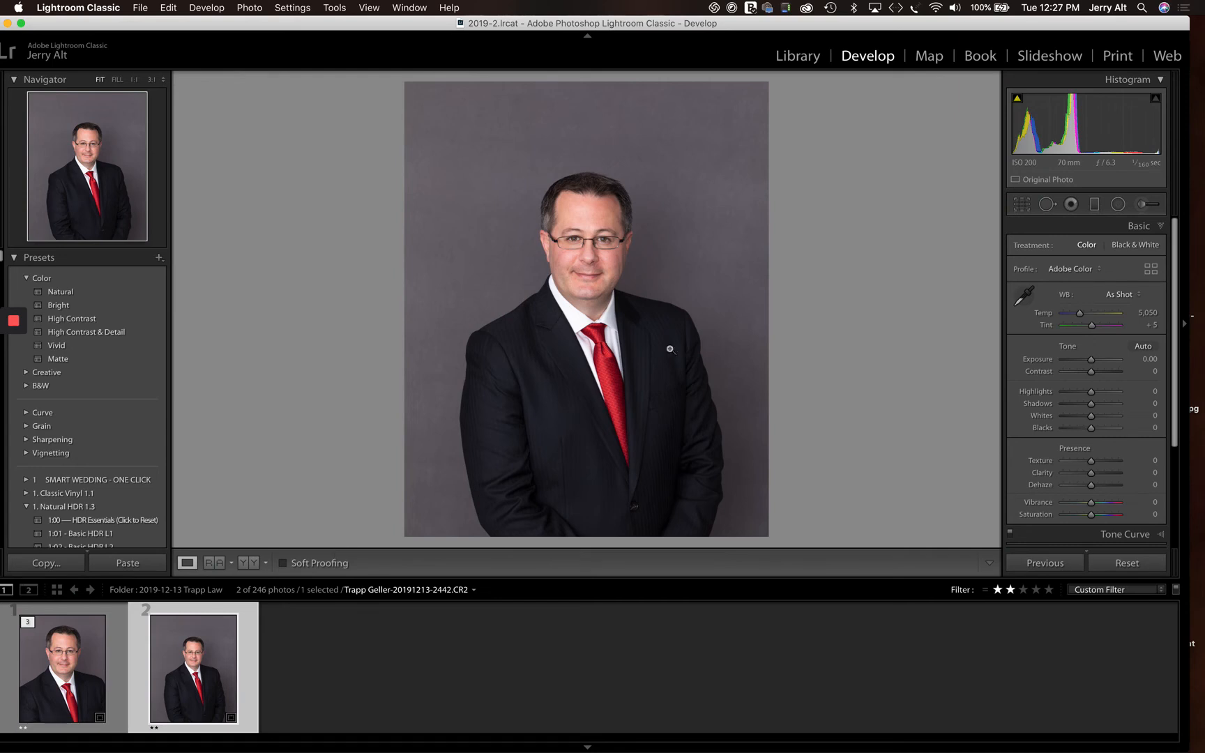
Step: Turn the 4 x 5 / 8 x 10 crop horizontal across the photo's width, from above the head to mid-chest, and apply it
left_click(1022, 209)
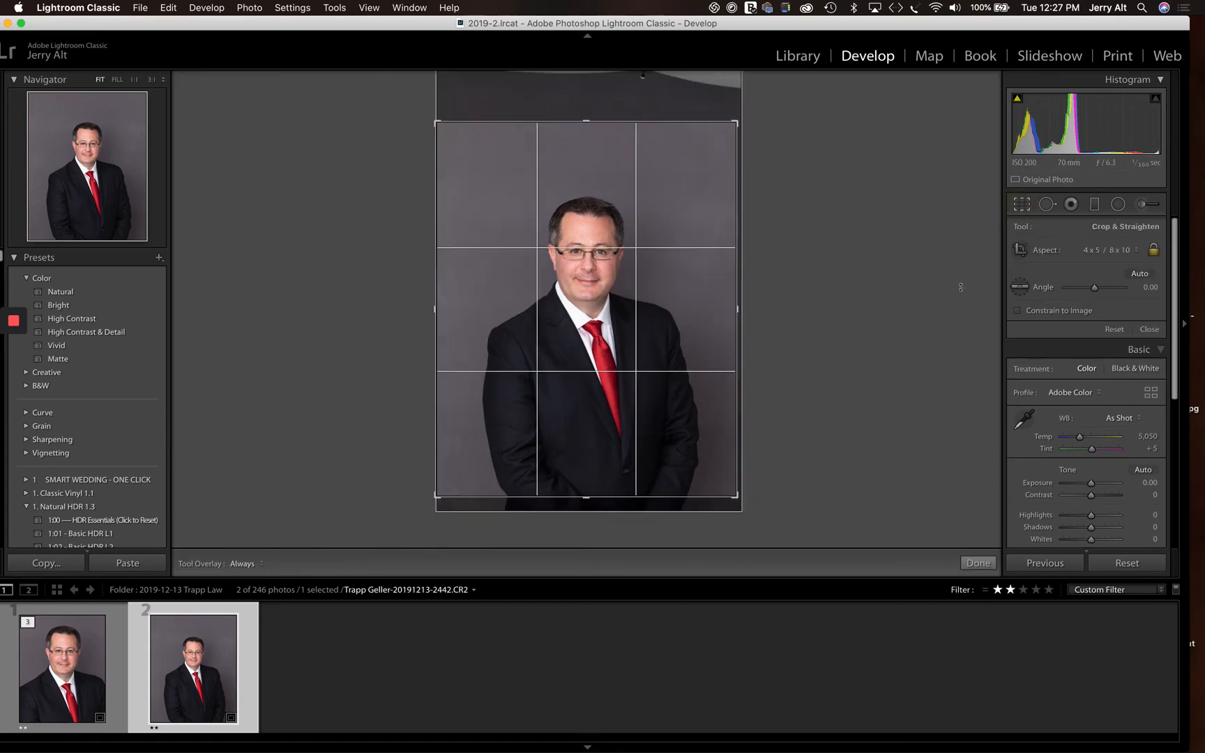
left_click_drag(737, 494, 786, 424)
left_click_drag(596, 376, 595, 343)
key("Return")
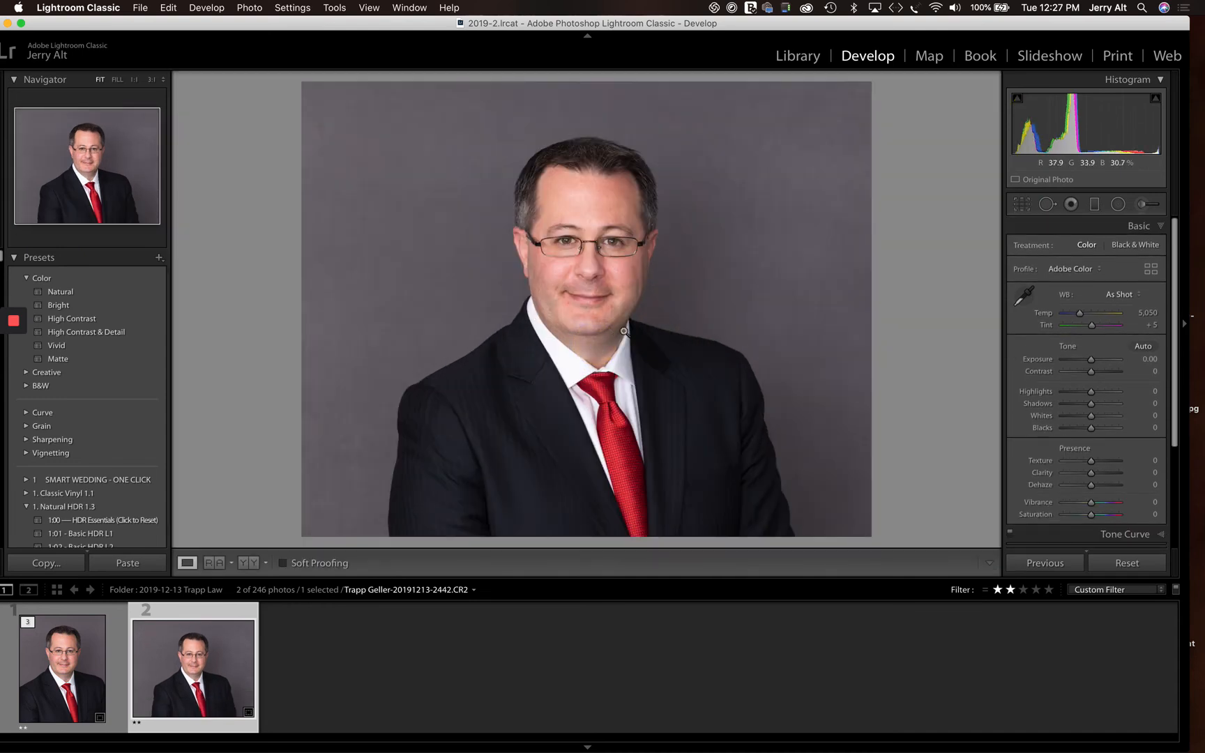
Step: Change the CR2's crop to 1 x 1, tighten it around the head, shoulders and upper chest, and apply it
left_click(1029, 211)
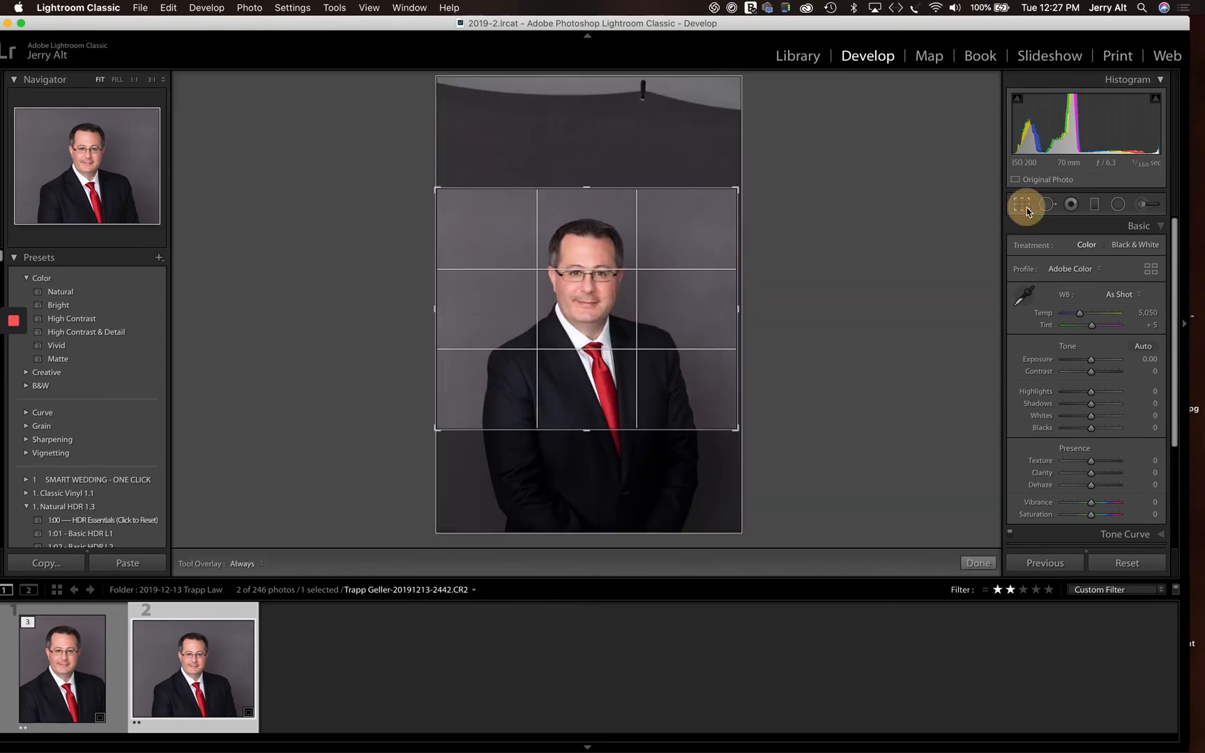
left_click(1104, 250)
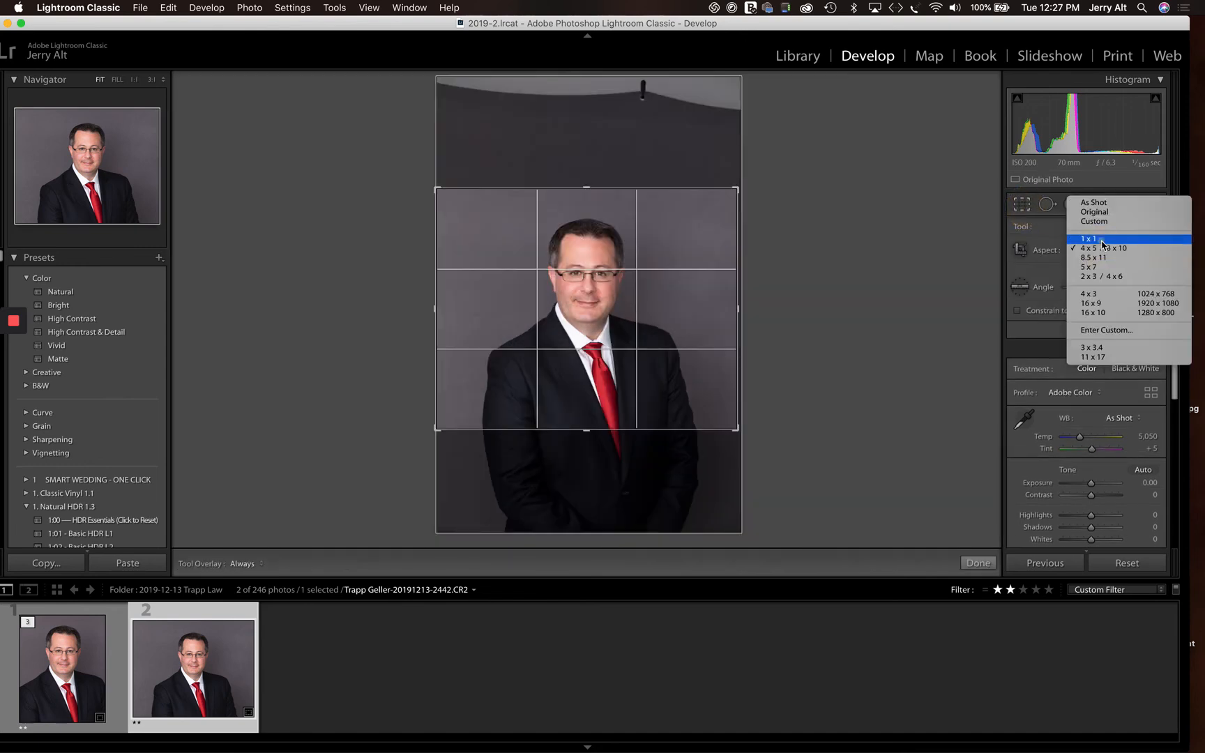
left_click(1089, 238)
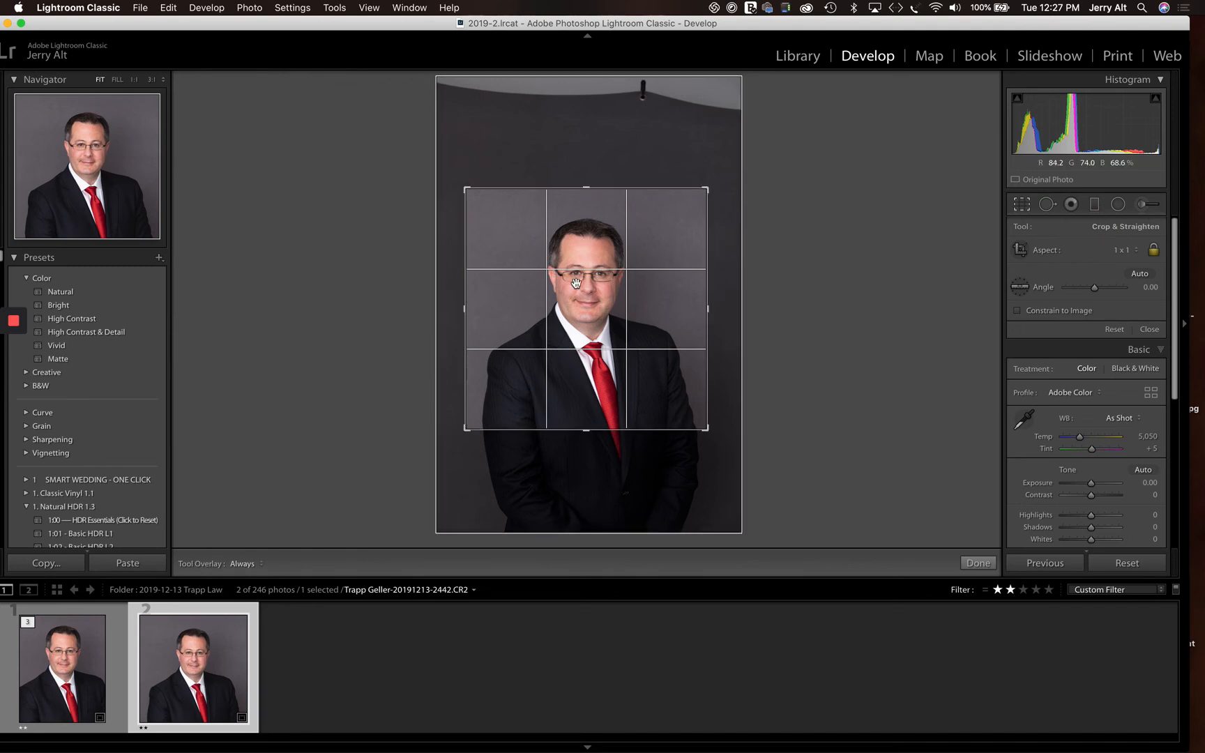
left_click_drag(575, 279, 577, 277)
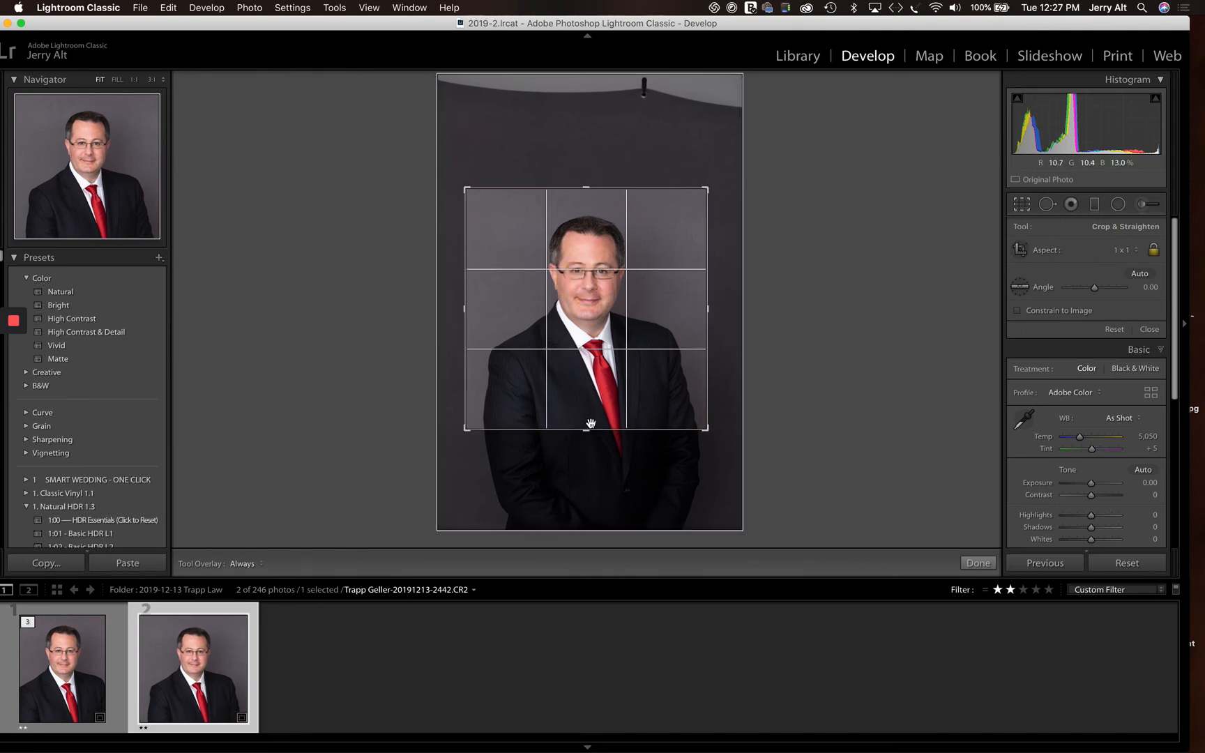
left_click_drag(591, 418, 574, 386)
key("Return")
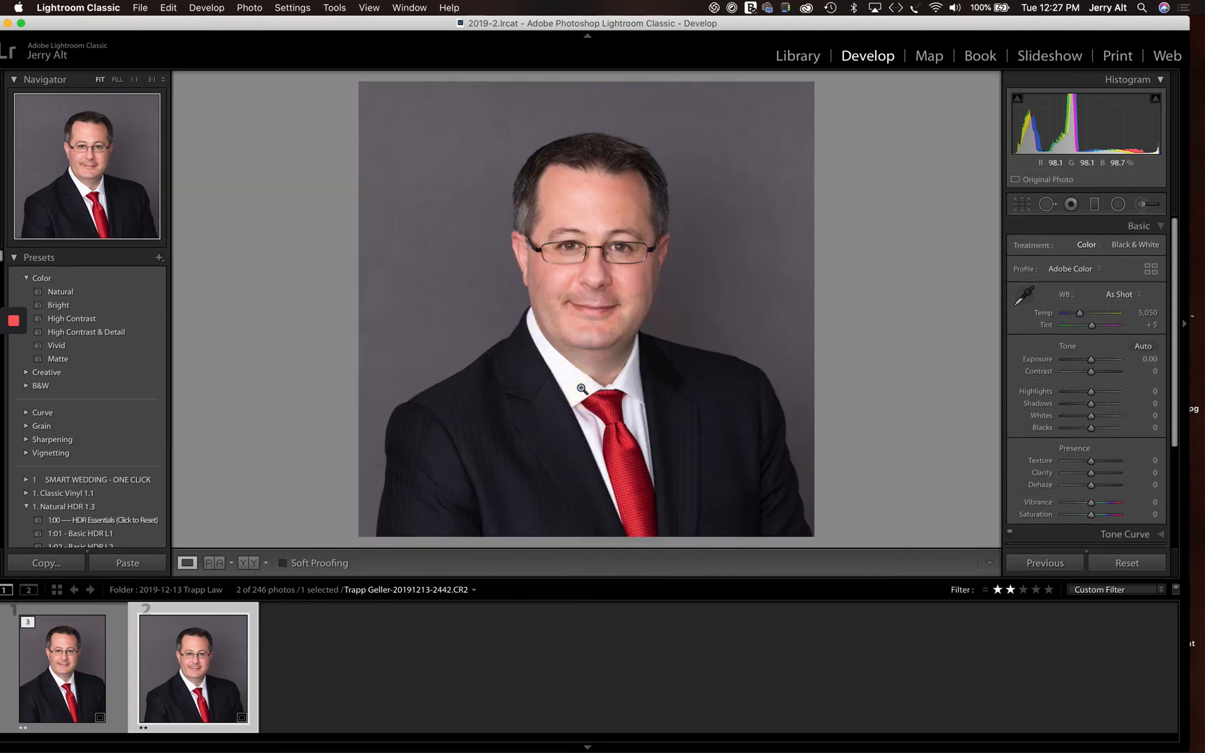
left_click(583, 388)
left_click(577, 384)
Step: Change the crop to a vertical 8.5 x 11, enlarge it from well above the head down to the hands, and apply it
left_click(1023, 204)
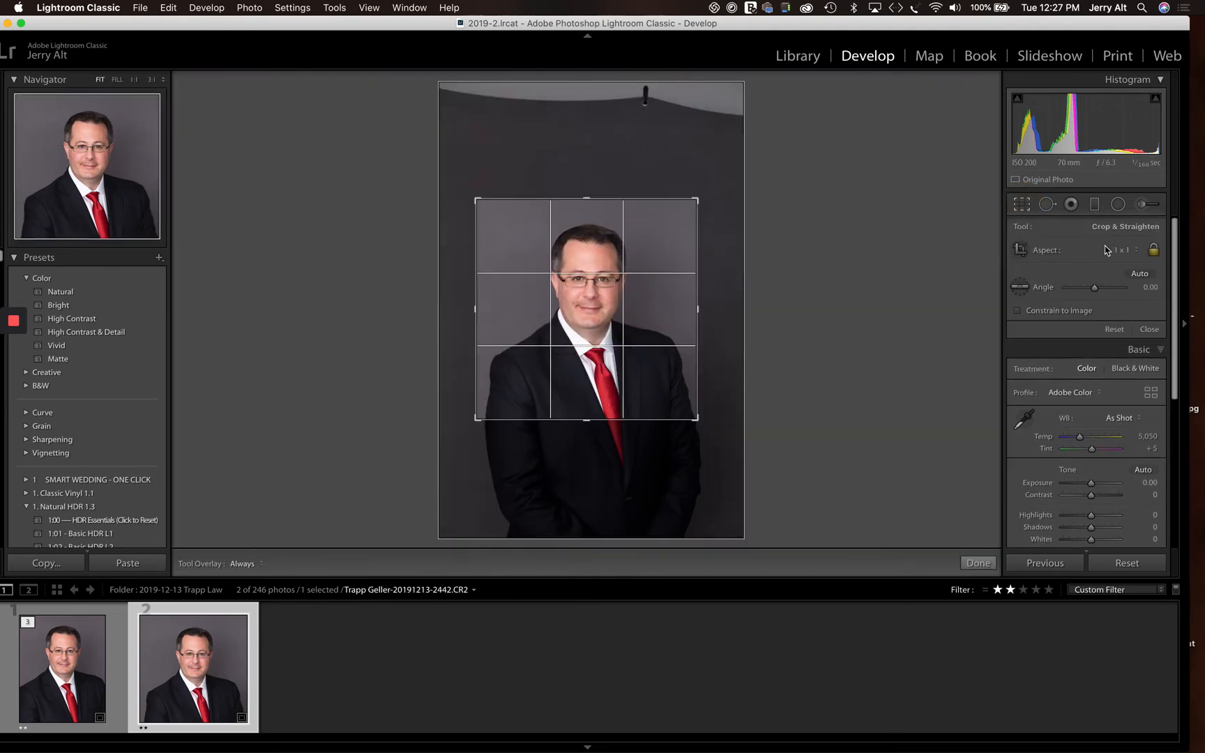
left_click(1106, 250)
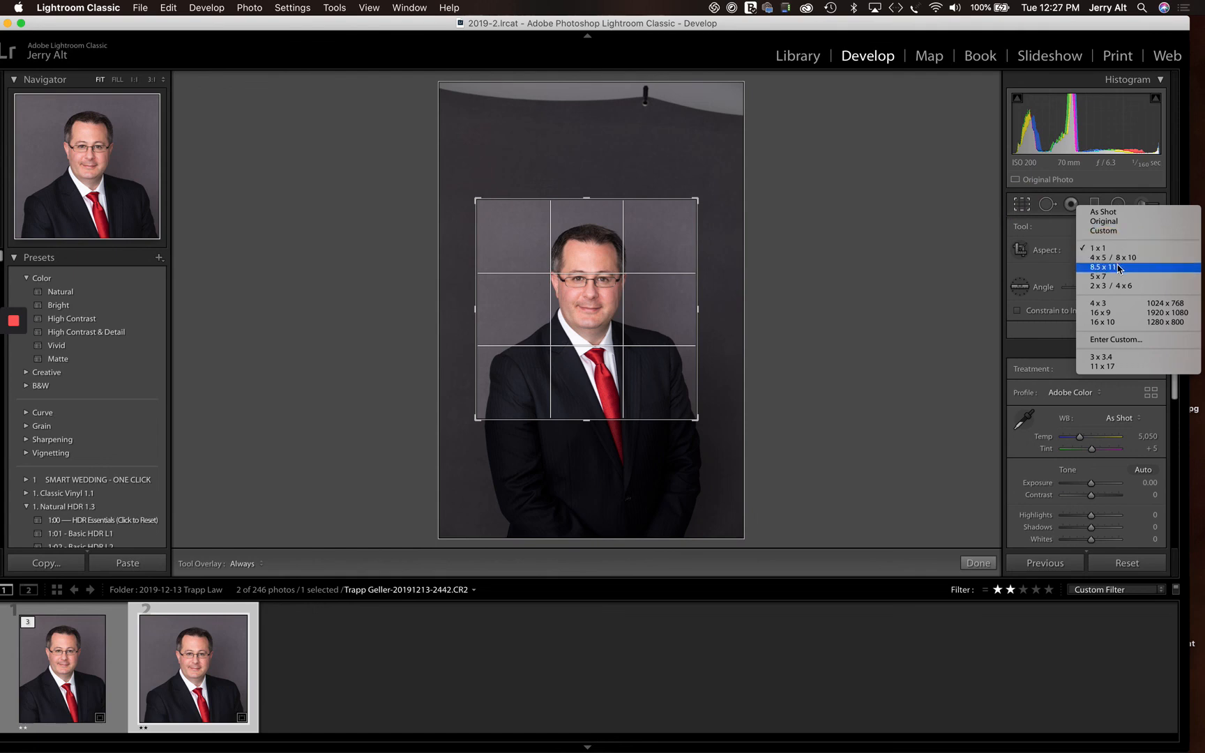
left_click(1117, 269)
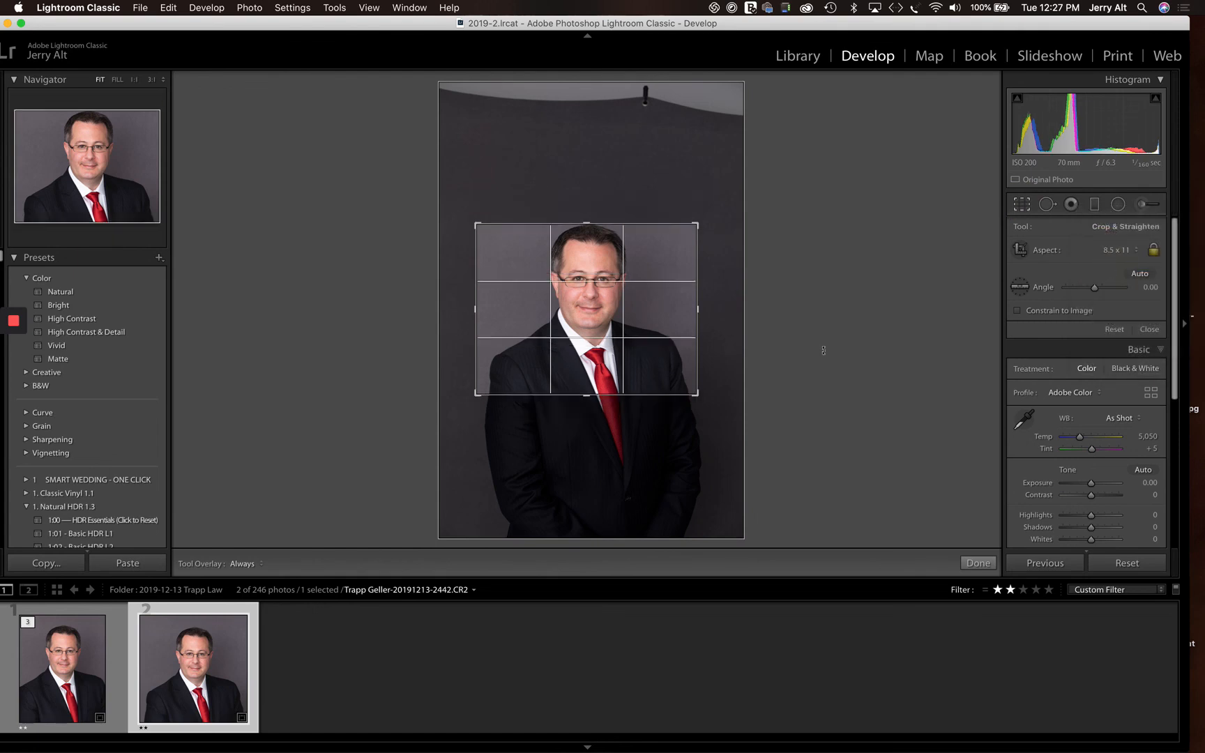
left_click_drag(689, 222, 674, 196)
left_click_drag(590, 412, 619, 520)
mouse_move(575, 366)
left_mouse_down()
mouse_move(560, 353)
mouse_move(568, 323)
mouse_move(566, 341)
left_mouse_up()
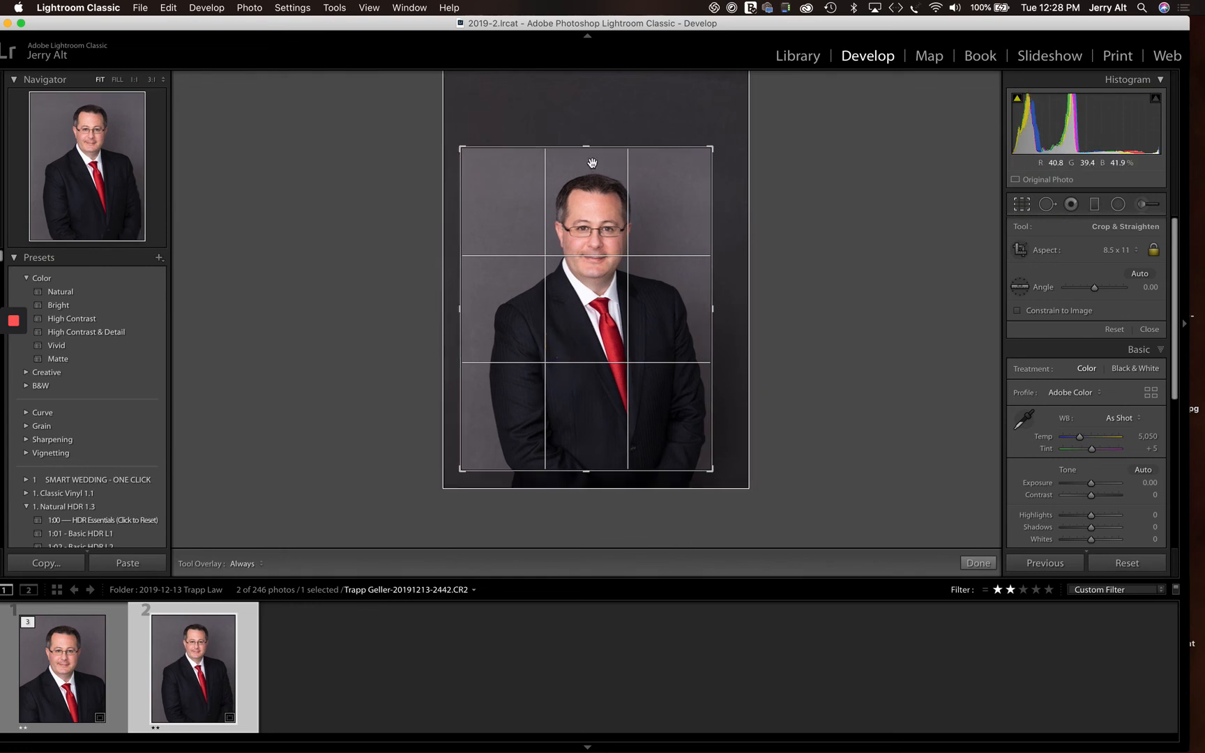
left_click_drag(596, 148, 596, 120)
mouse_move(607, 272)
left_mouse_down()
mouse_move(587, 269)
mouse_move(631, 286)
mouse_move(609, 280)
left_mouse_up()
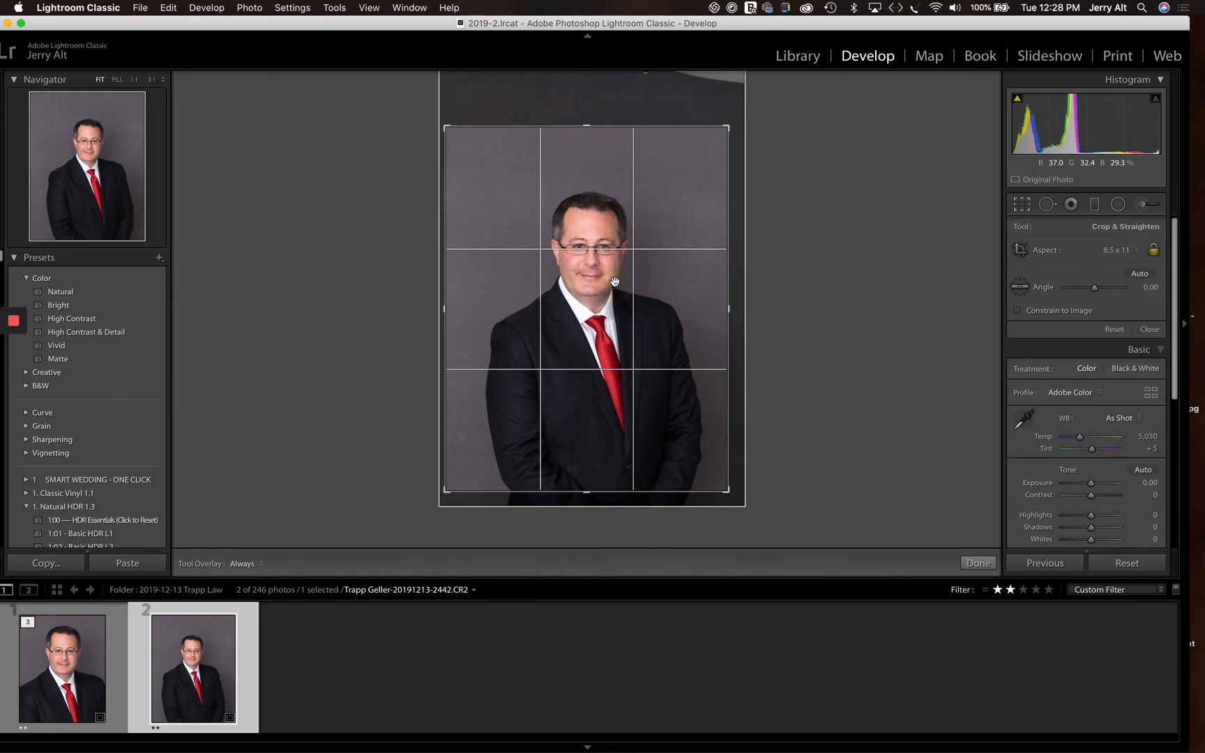
double_click(599, 281)
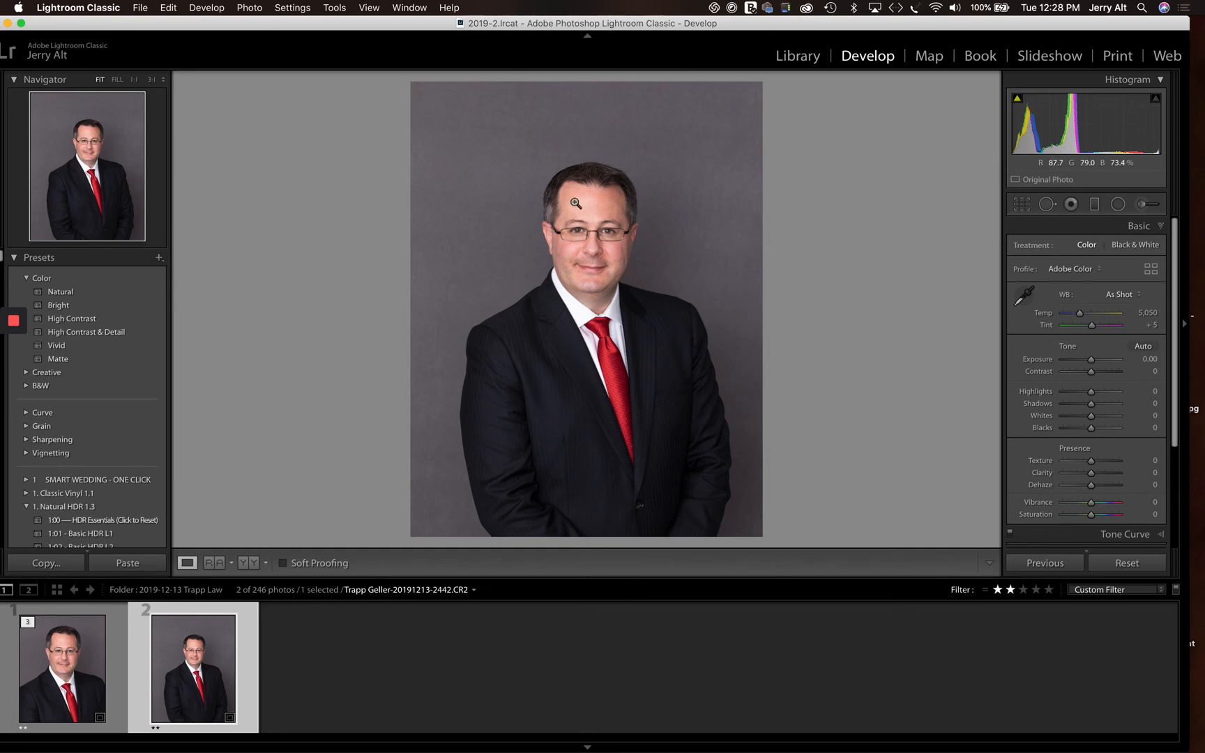
Step: Examine the face, jacket and tie at 1:1 in the 8.5 x 11 crop, and return to the fitted view
left_click(595, 255)
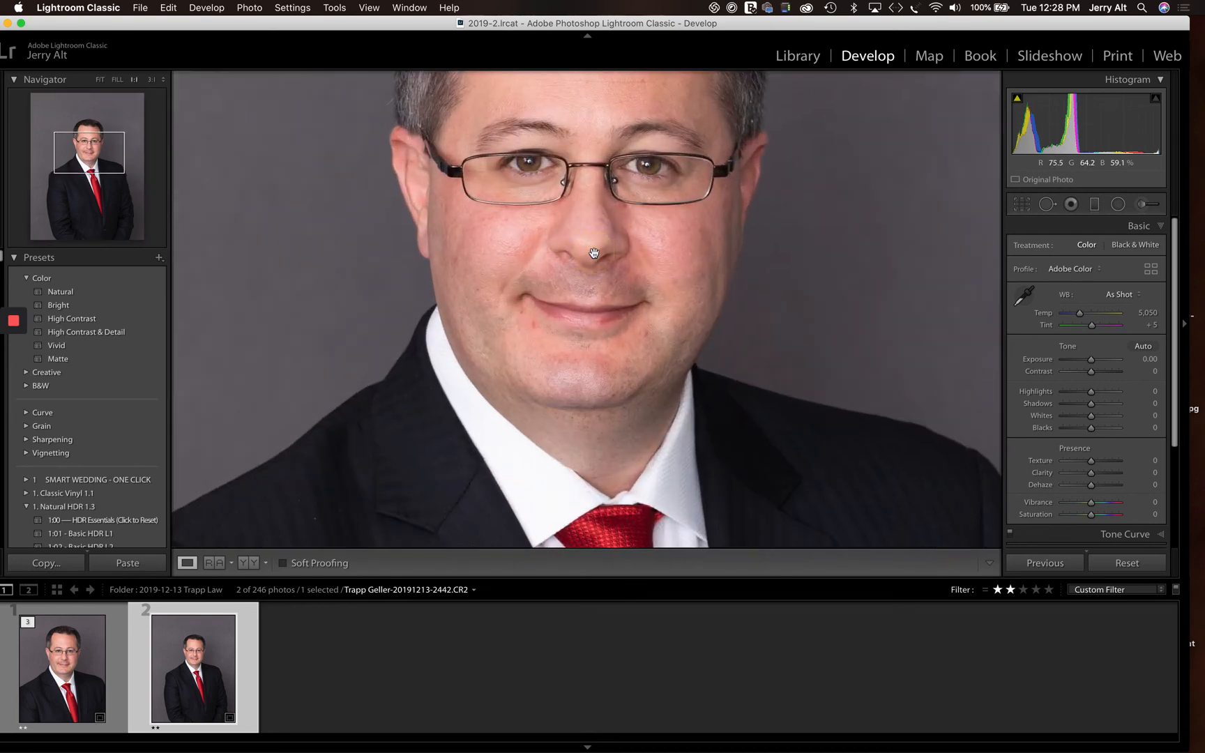
scroll(604, 302, "up", 5)
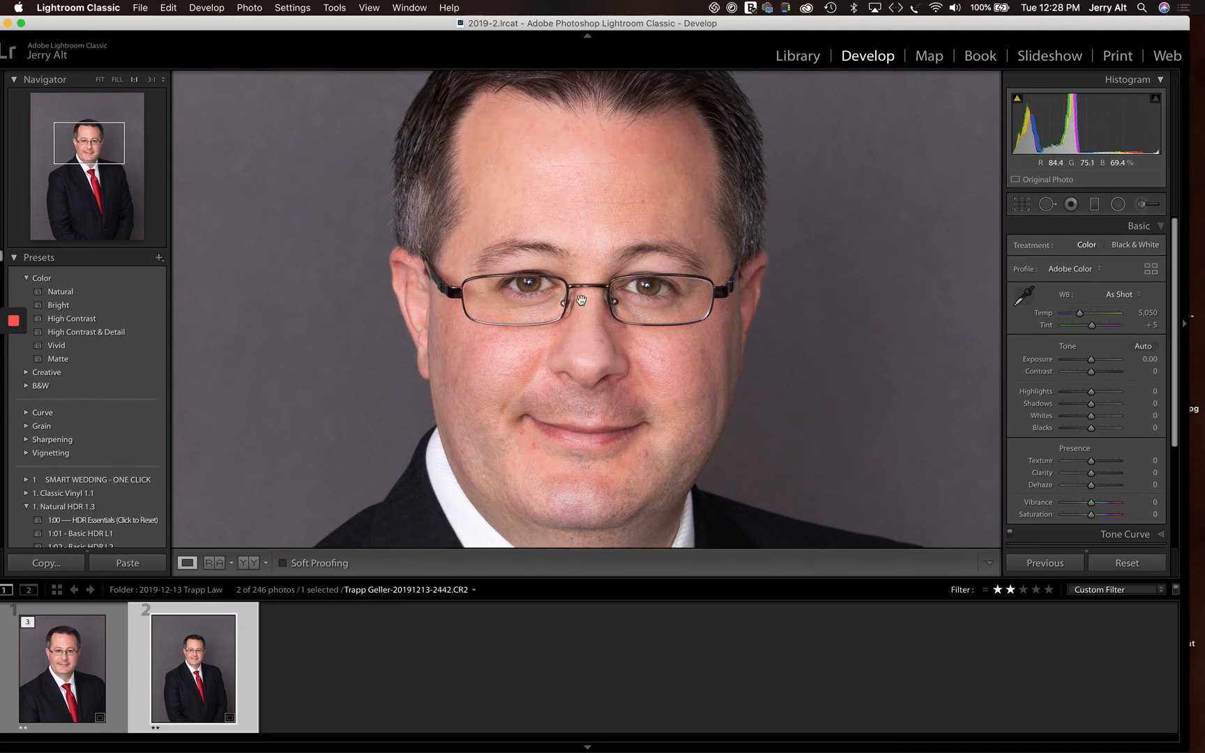
scroll(586, 300, "down", 5)
scroll(578, 300, "down", 8)
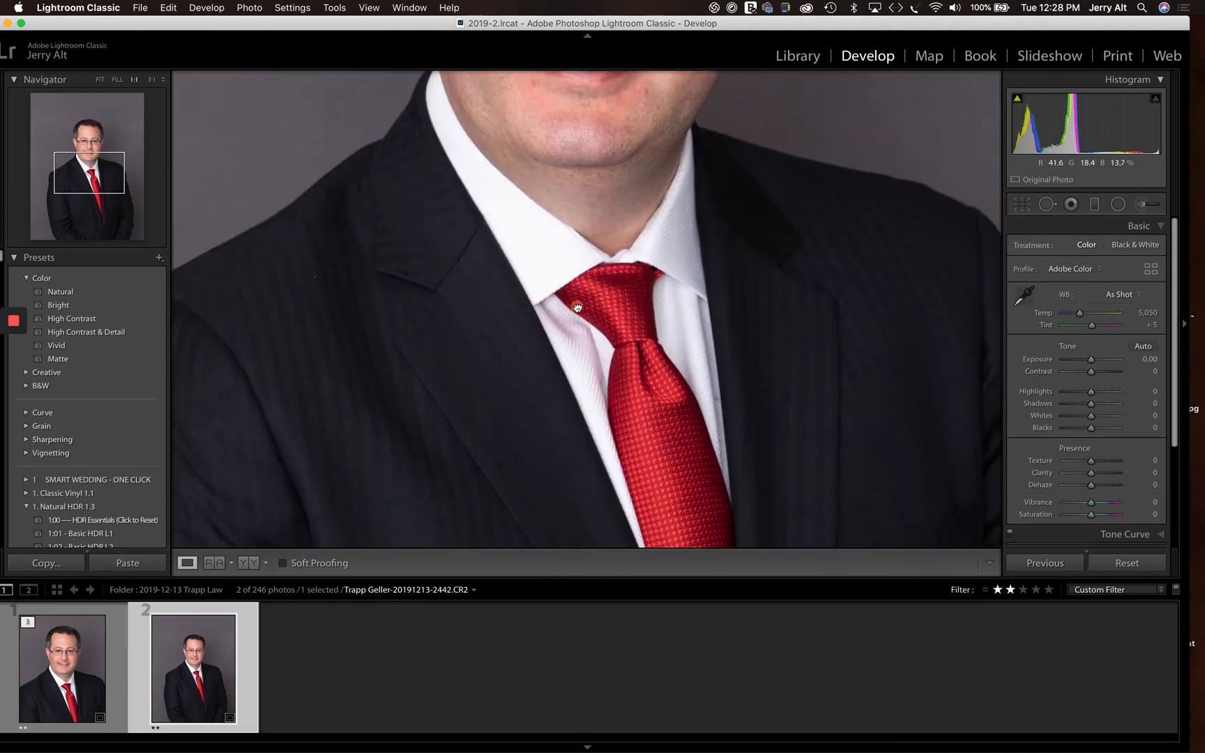
left_click(578, 307)
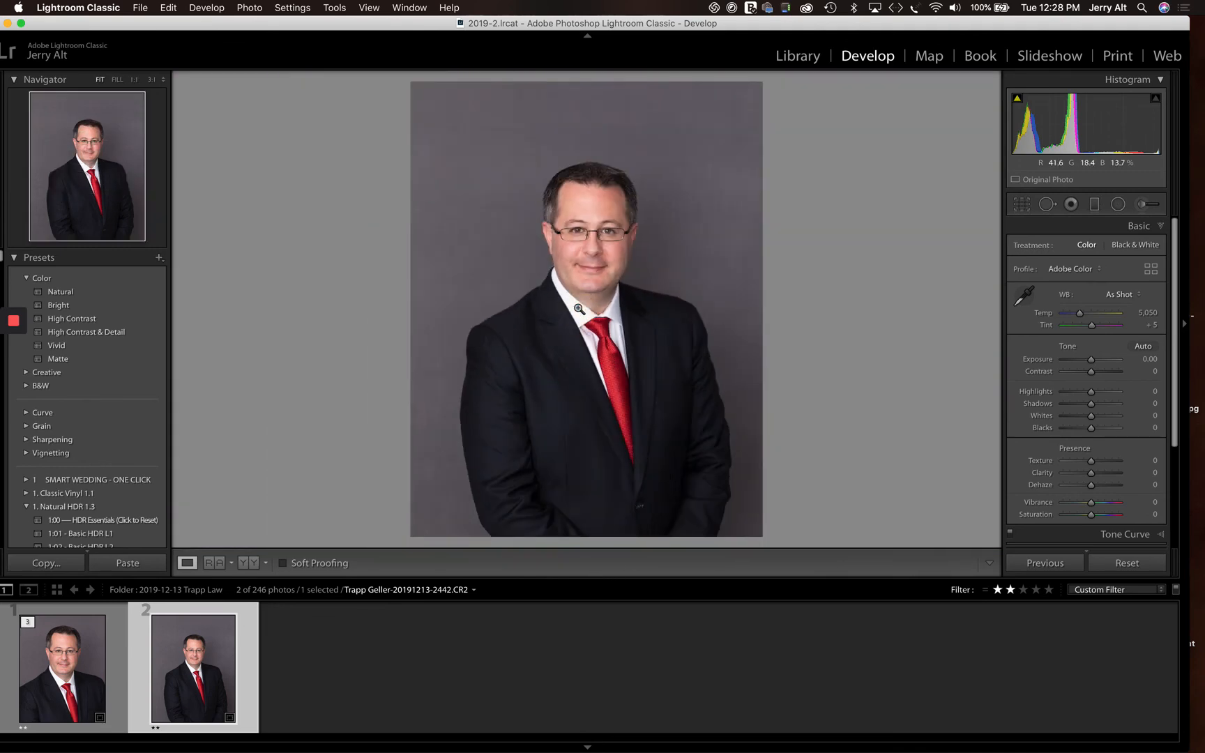